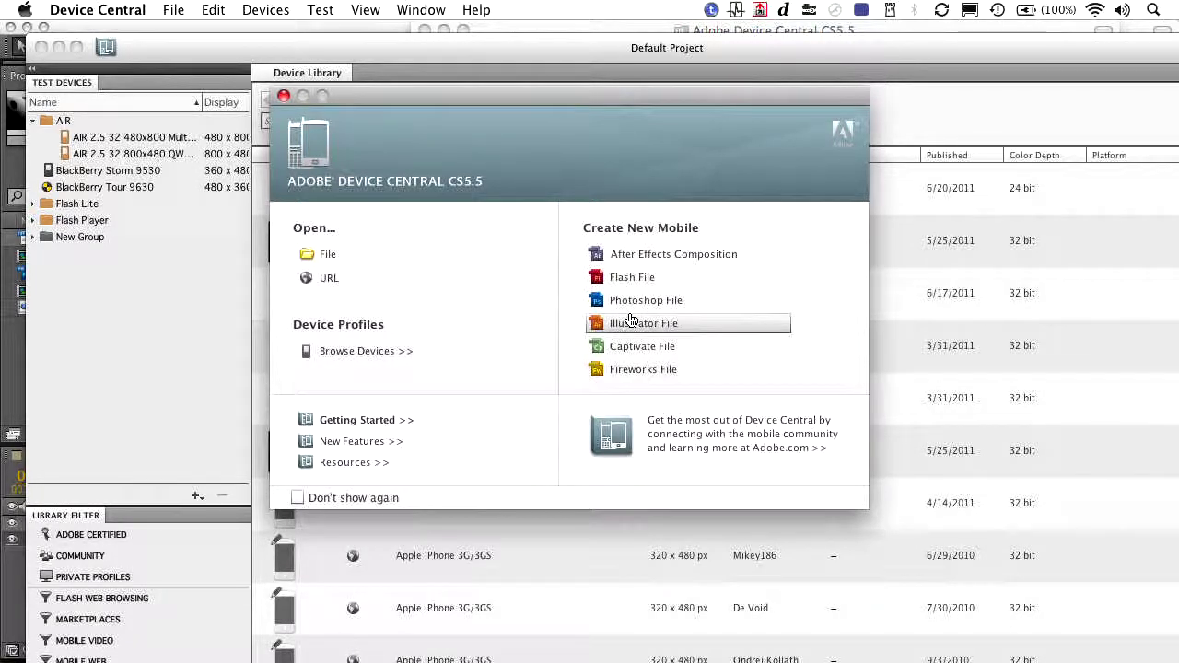
Step: Browse devices in a maximized window, filtering the library to Mobile Video, then Mobile Web
{"action": "left_click", "coordinate": [408, 355]}
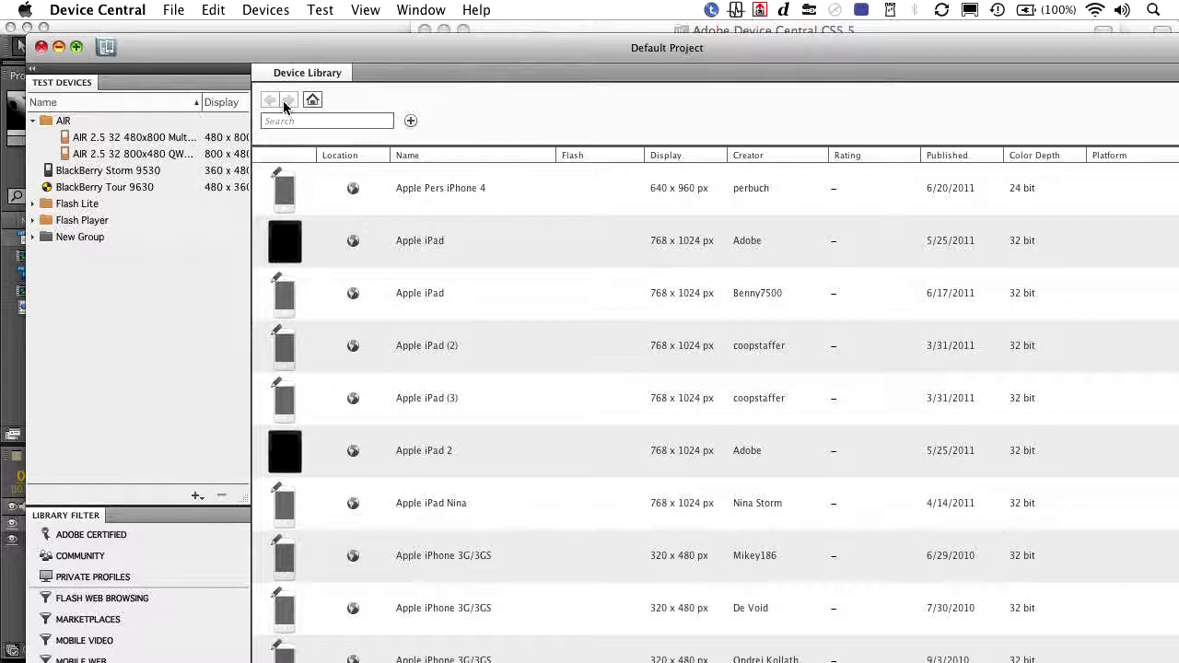
{"action": "left_click", "coordinate": [77, 47]}
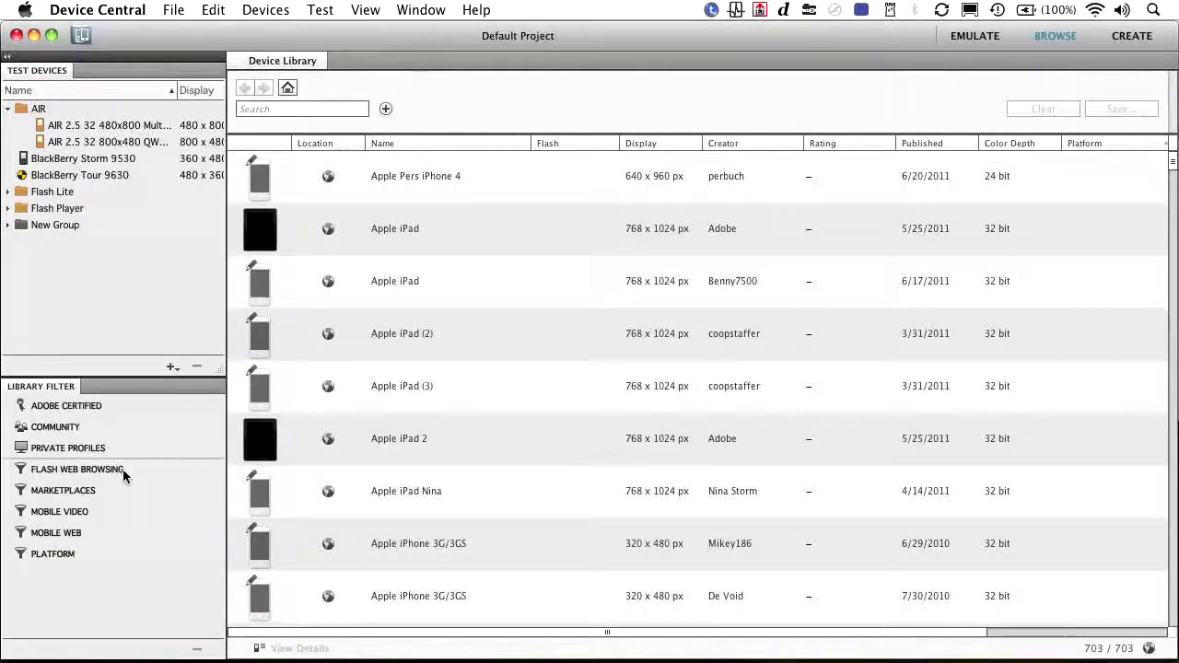
{"action": "left_click", "coordinate": [67, 512]}
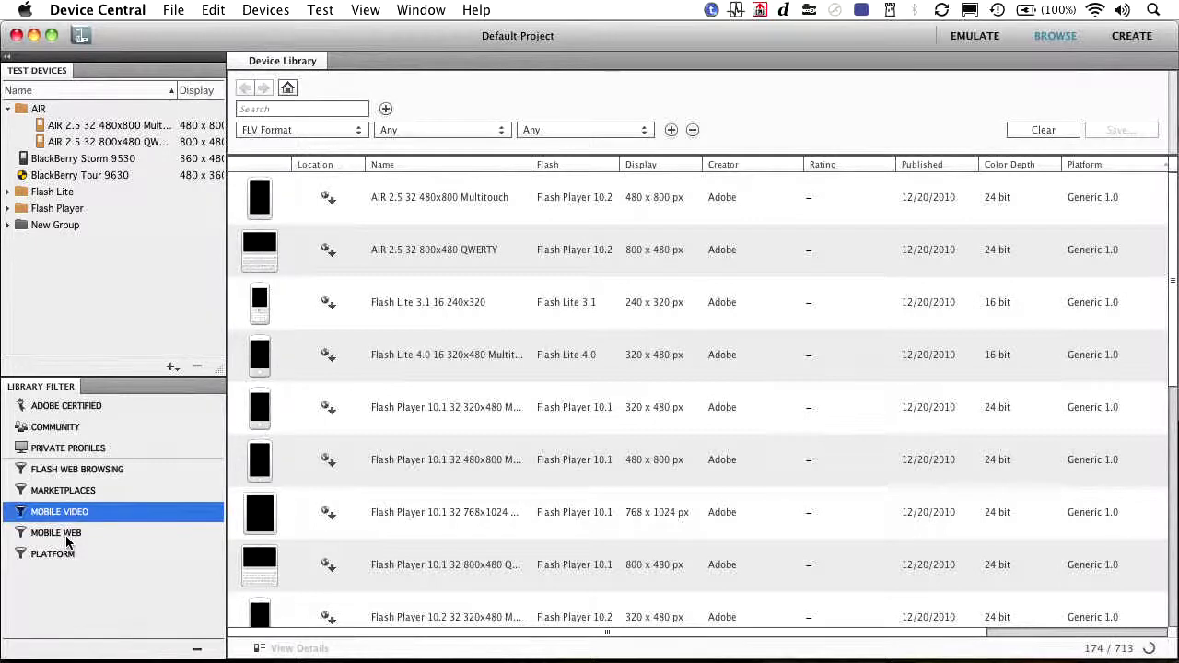
{"action": "left_click", "coordinate": [67, 536]}
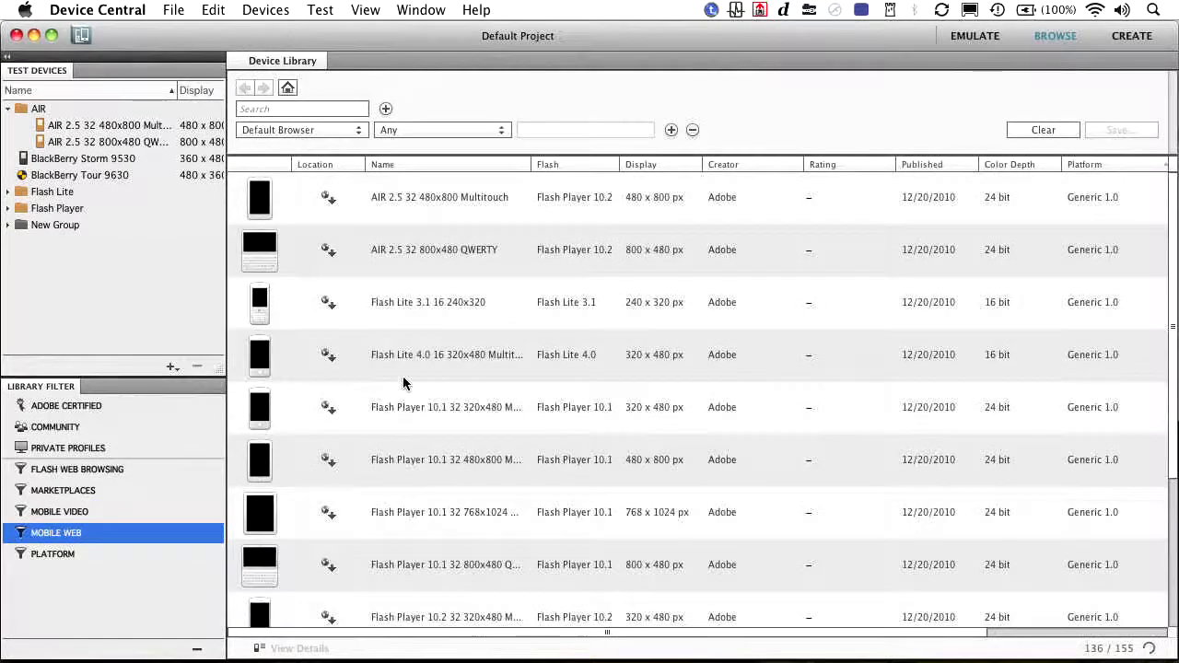
Step: Scroll down the list and select the BlackBerry Bold 9000
{"action": "scroll", "coordinate": [402, 384], "scroll_direction": "down", "scroll_amount": 5}
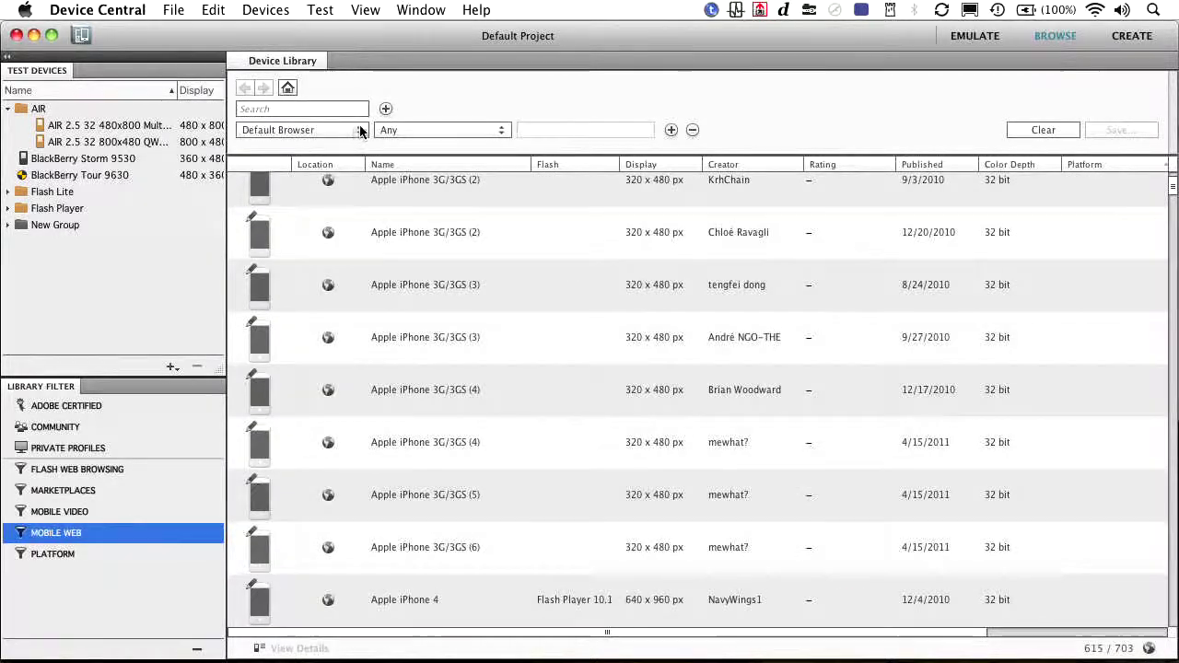
{"action": "scroll", "coordinate": [453, 371], "scroll_direction": "down", "scroll_amount": 10}
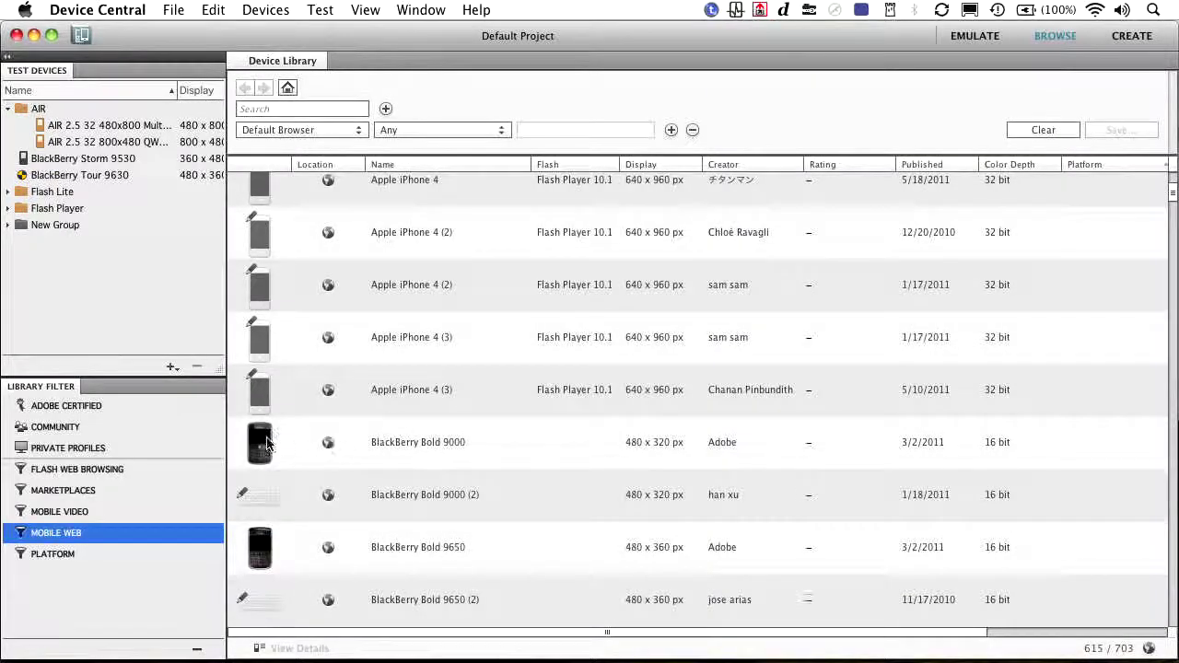
{"action": "left_click", "coordinate": [261, 448]}
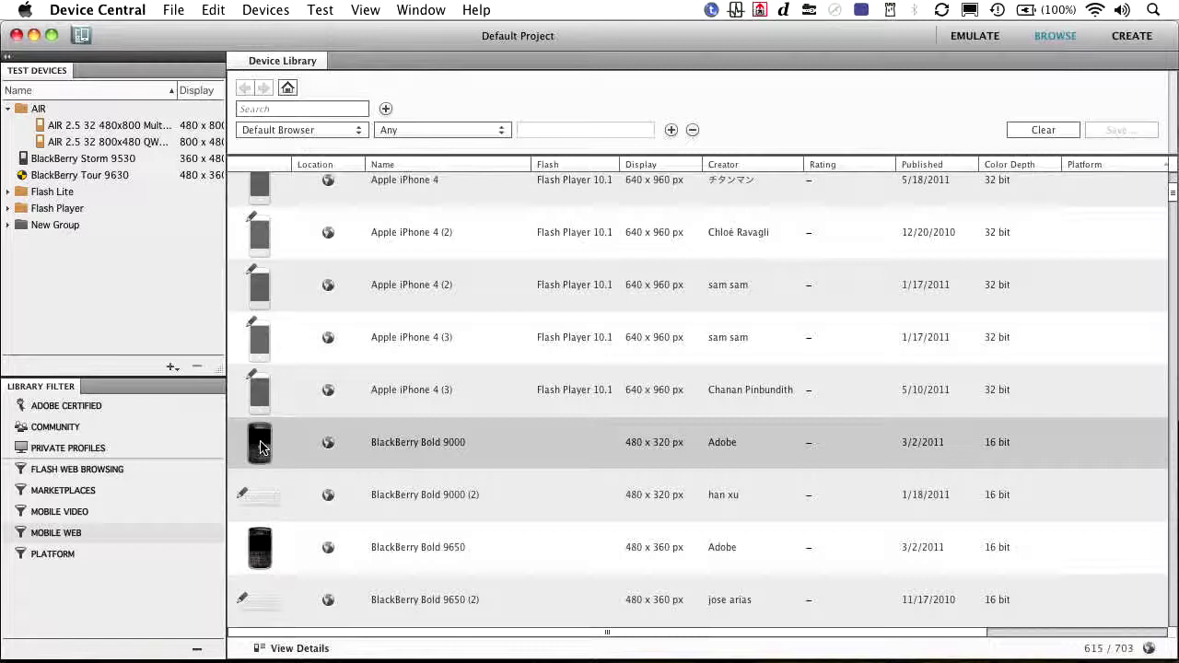
Step: Open the BlackBerry Bold 9000's details on the Video tab, showing its 3GPP 320 x 240 15fps preset
{"action": "double_click", "coordinate": [260, 447]}
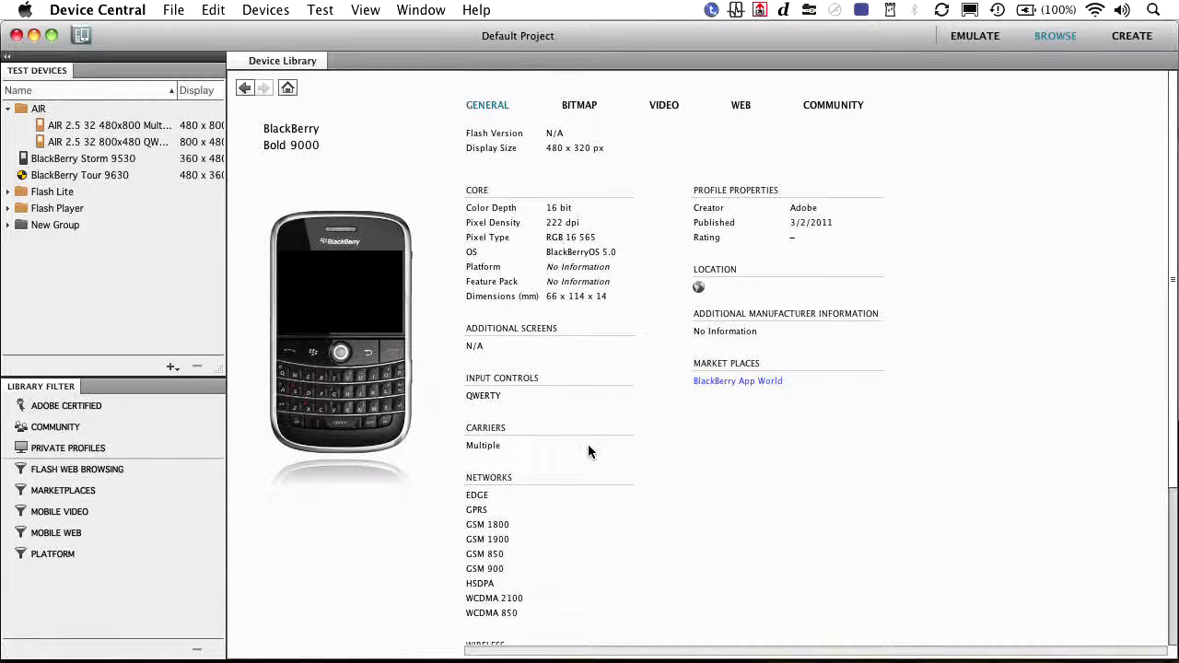
{"action": "left_click", "coordinate": [665, 105]}
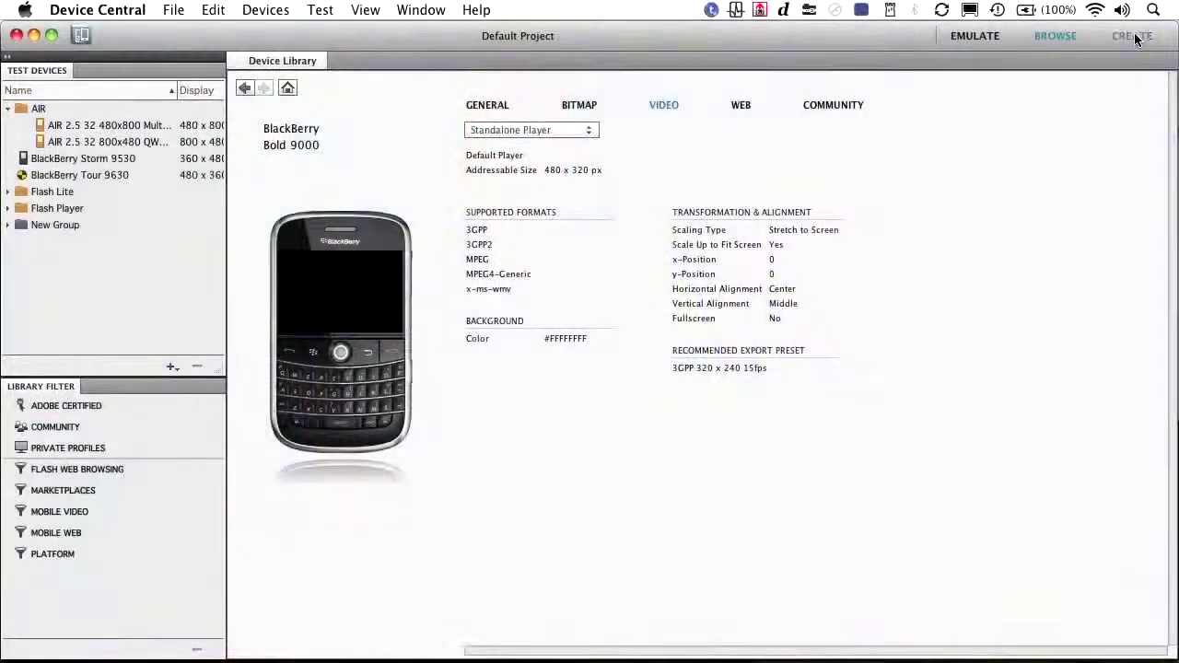
Step: In the Create view, set the new document type to After Effects, keeping Standalone Player
{"action": "left_click", "coordinate": [1132, 35]}
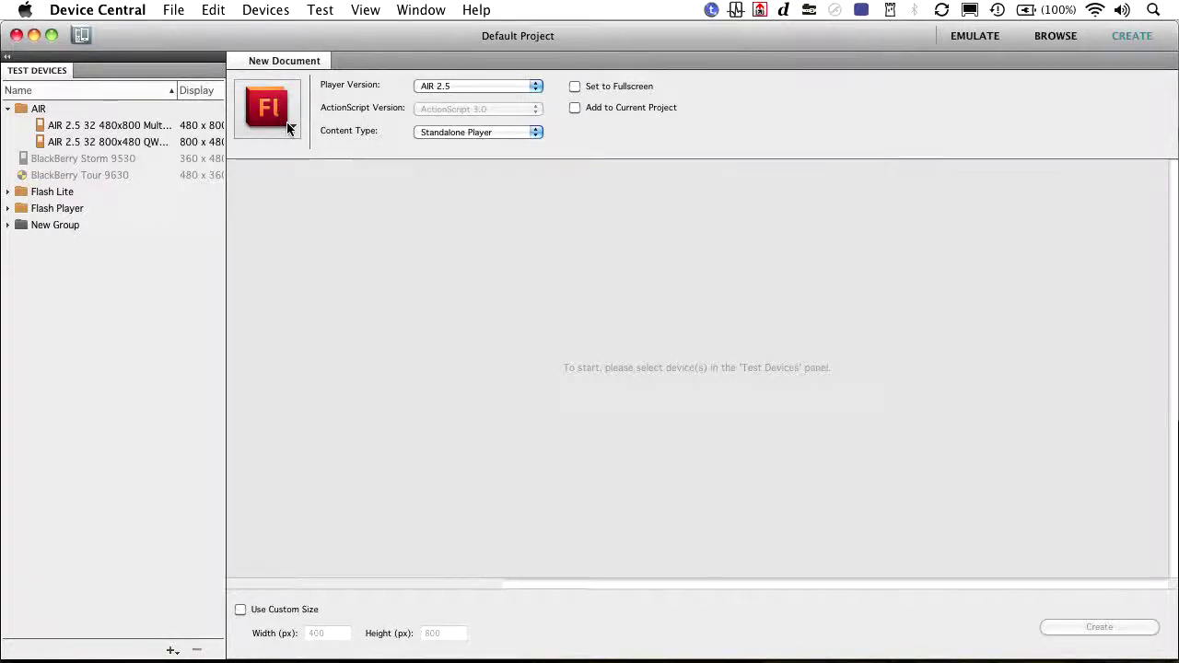
{"action": "left_click", "coordinate": [292, 130]}
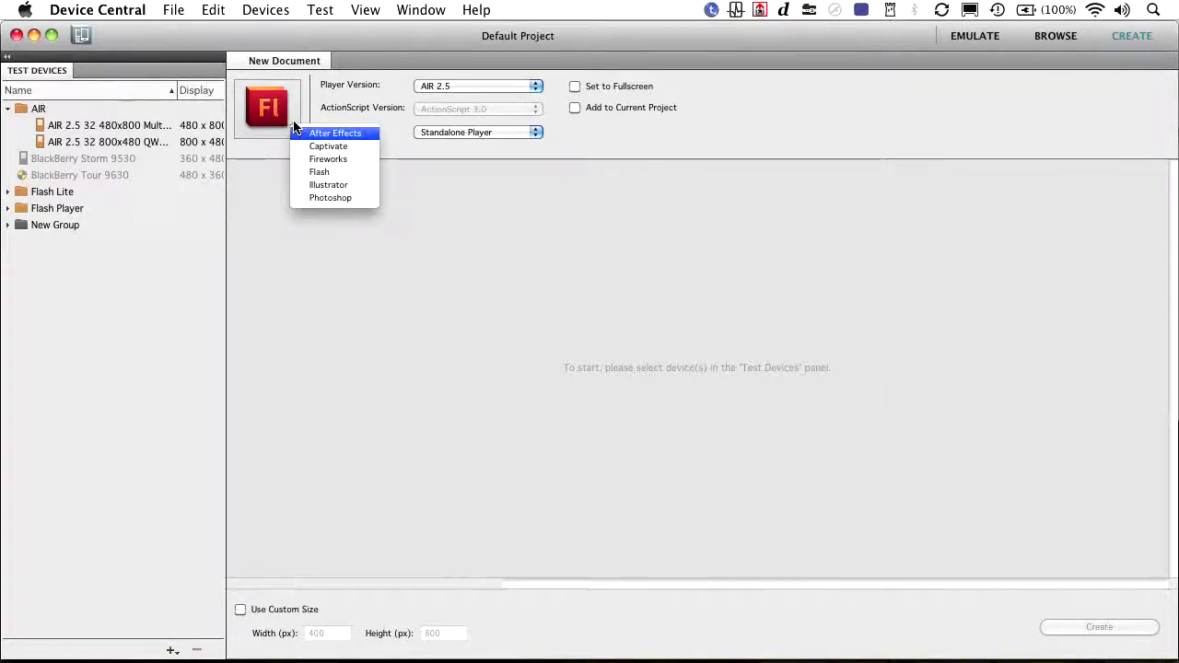
{"action": "left_click", "coordinate": [316, 195]}
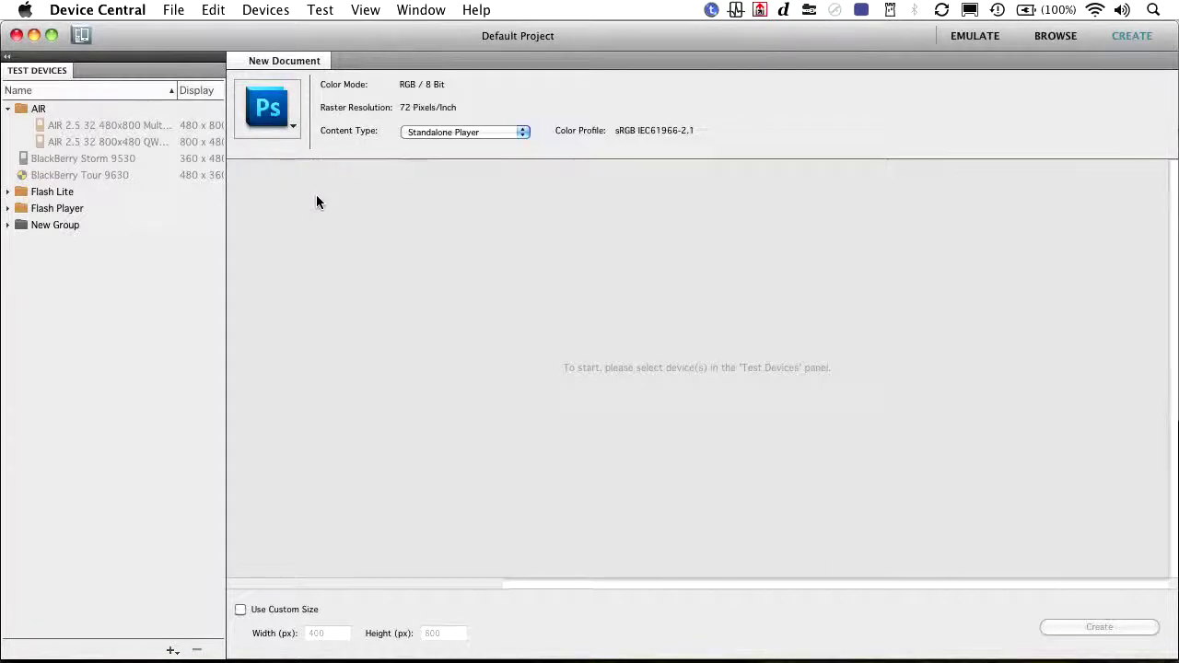
{"action": "left_click", "coordinate": [412, 133]}
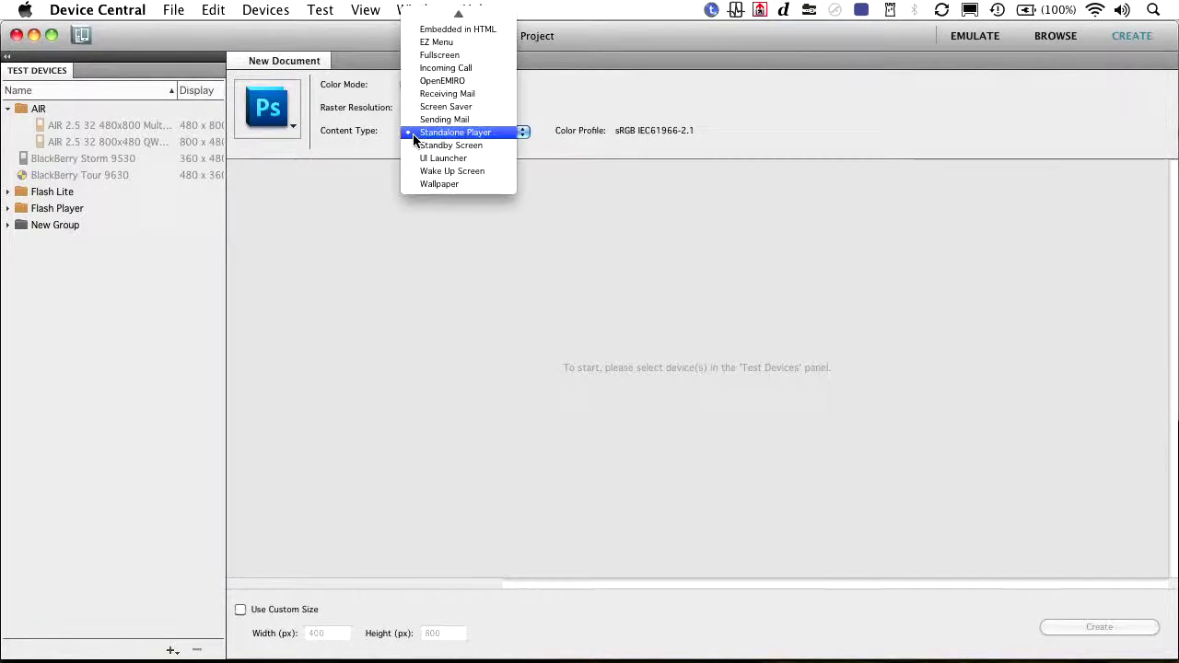
{"action": "left_click", "coordinate": [351, 152]}
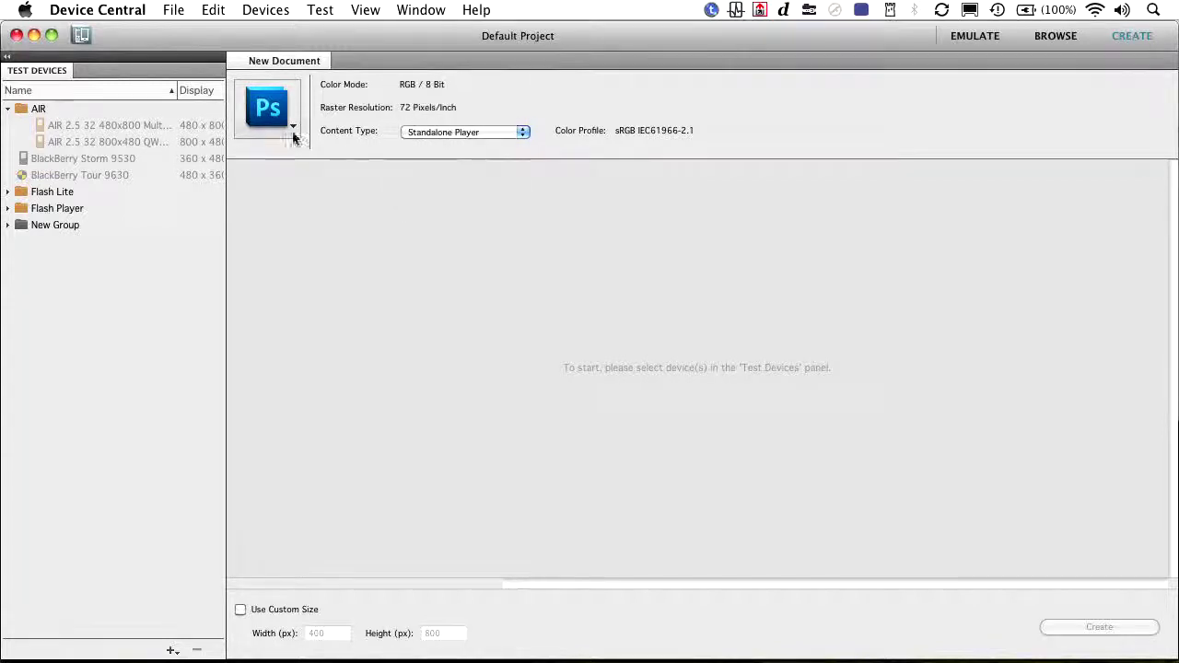
{"action": "left_click", "coordinate": [292, 126]}
{"action": "left_click", "coordinate": [299, 134]}
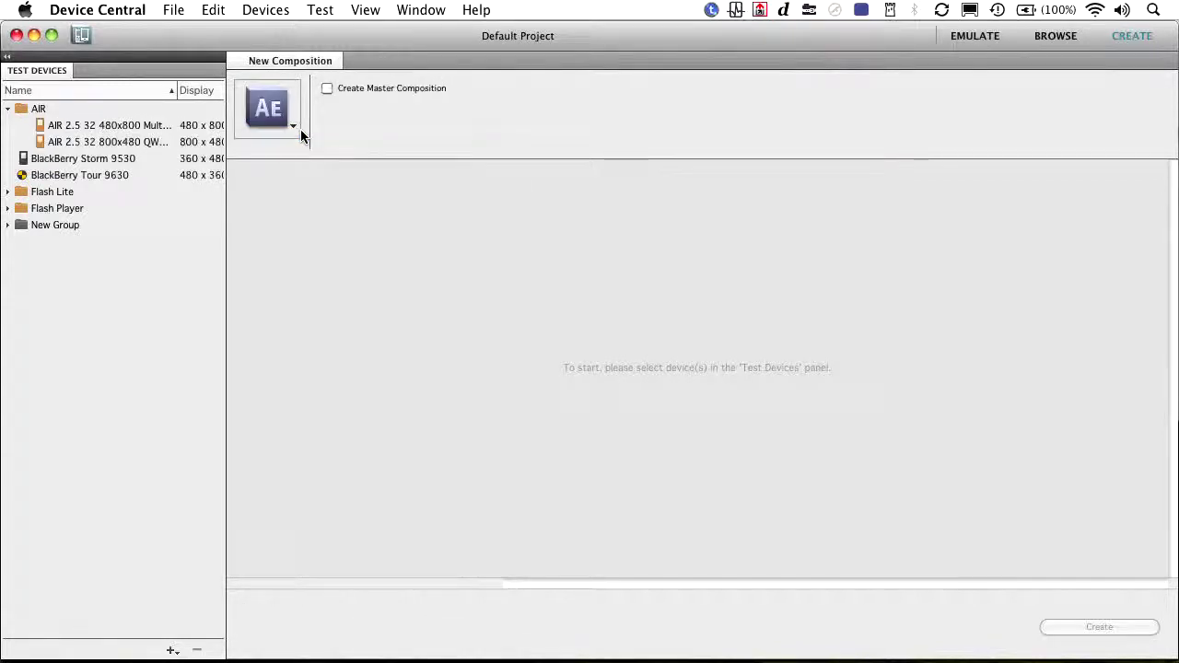
Step: Enable Create Master Composition and target the BlackBerry Storm 9530 at 320 x 240, 15 fps
{"action": "left_click", "coordinate": [329, 90]}
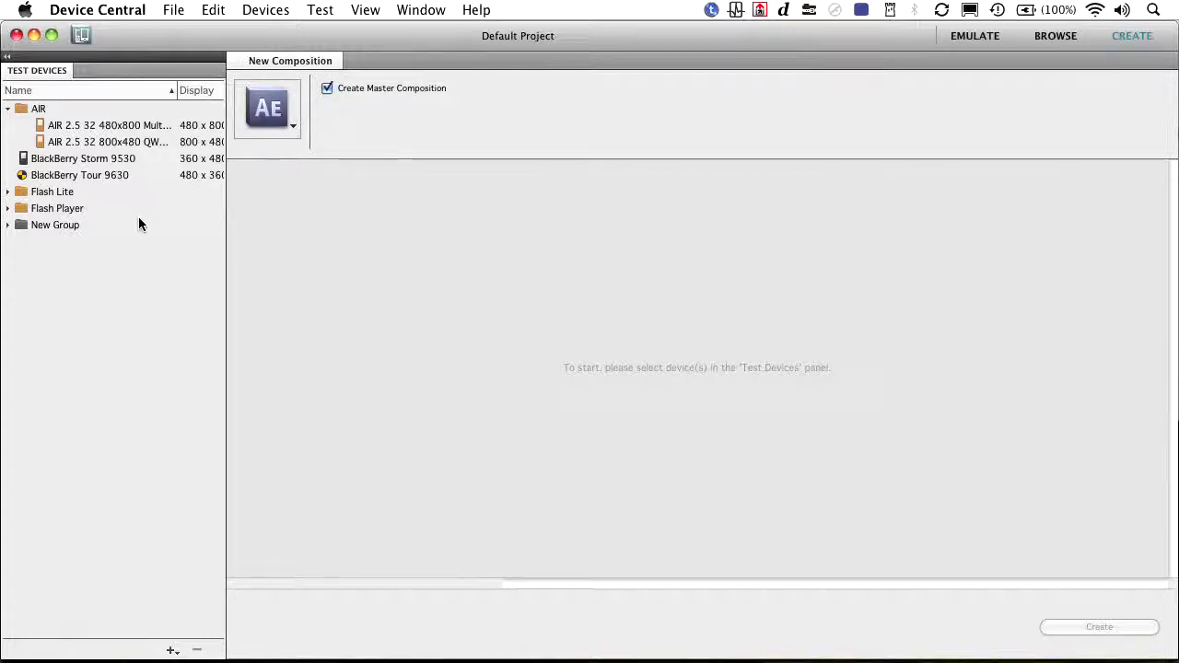
{"action": "left_click", "coordinate": [269, 106]}
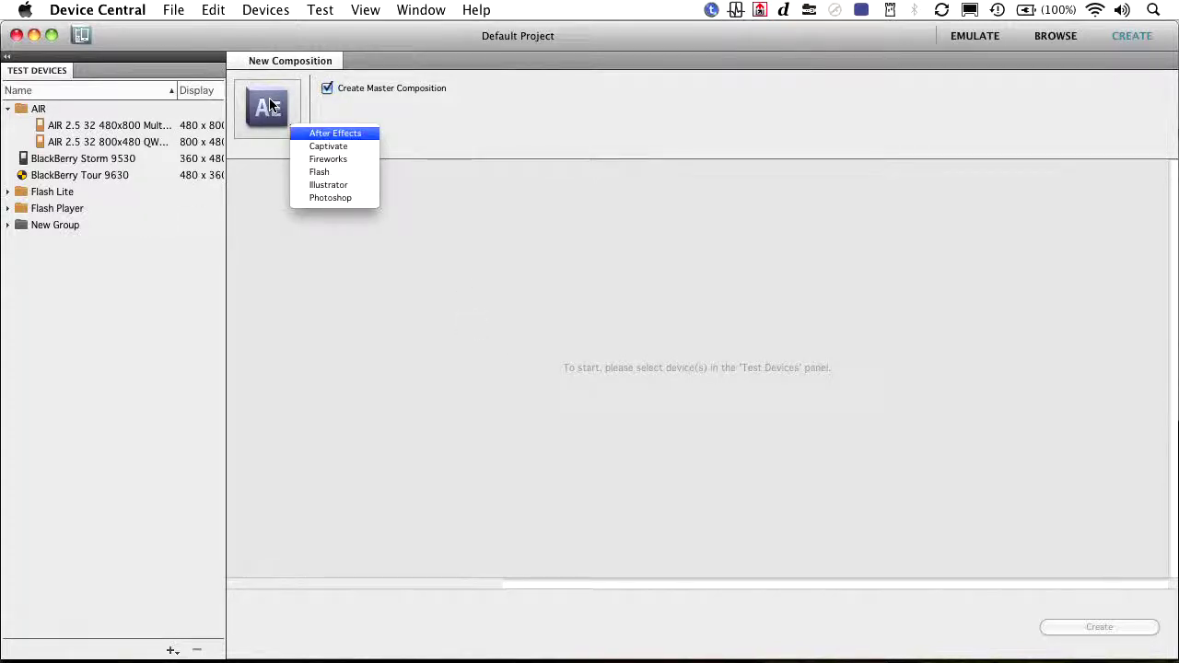
{"action": "left_click", "coordinate": [285, 249]}
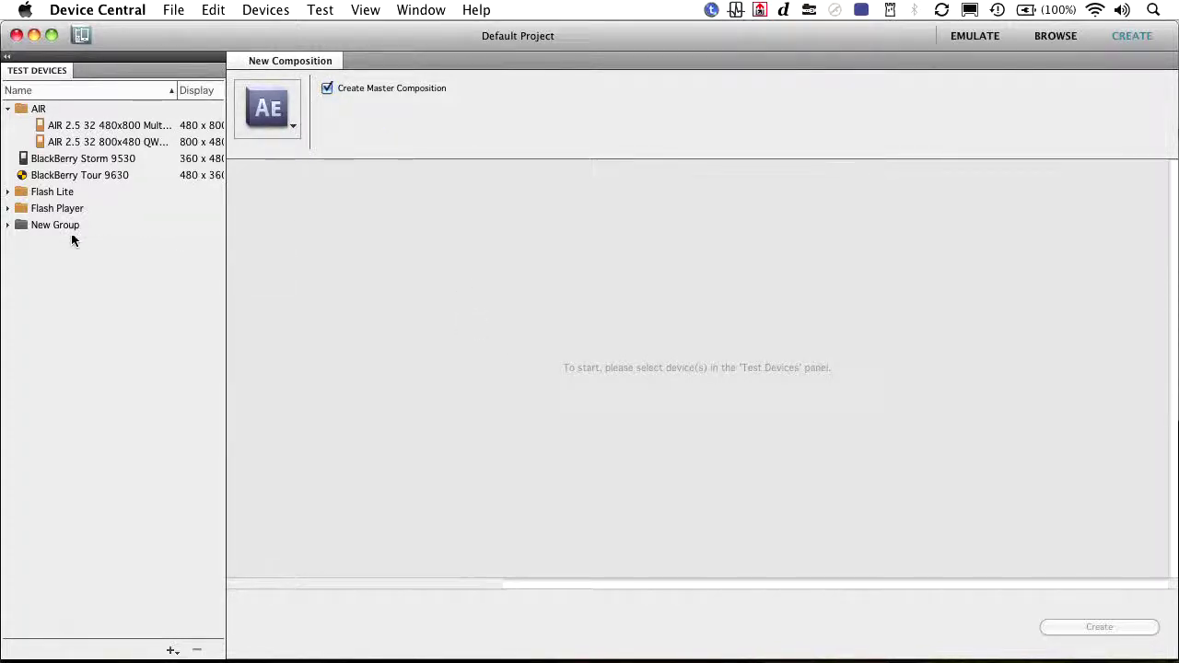
{"action": "left_click", "coordinate": [24, 161]}
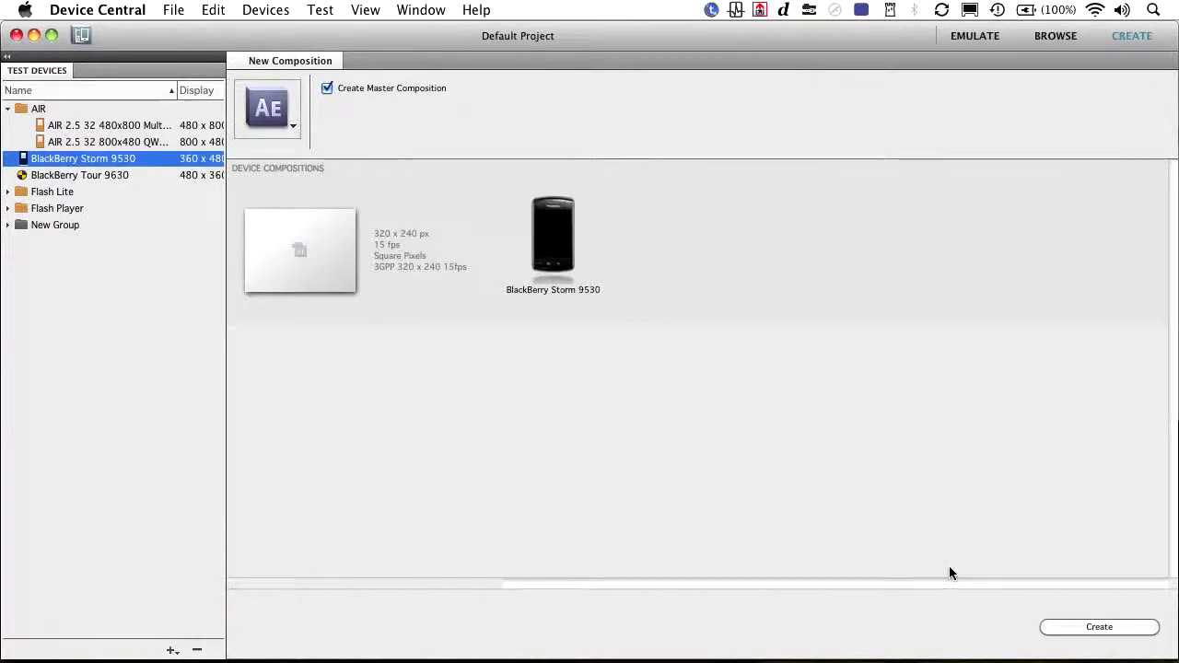
Step: Create the device comps in After Effects and open the Device Master composition
{"action": "left_click", "coordinate": [1059, 625]}
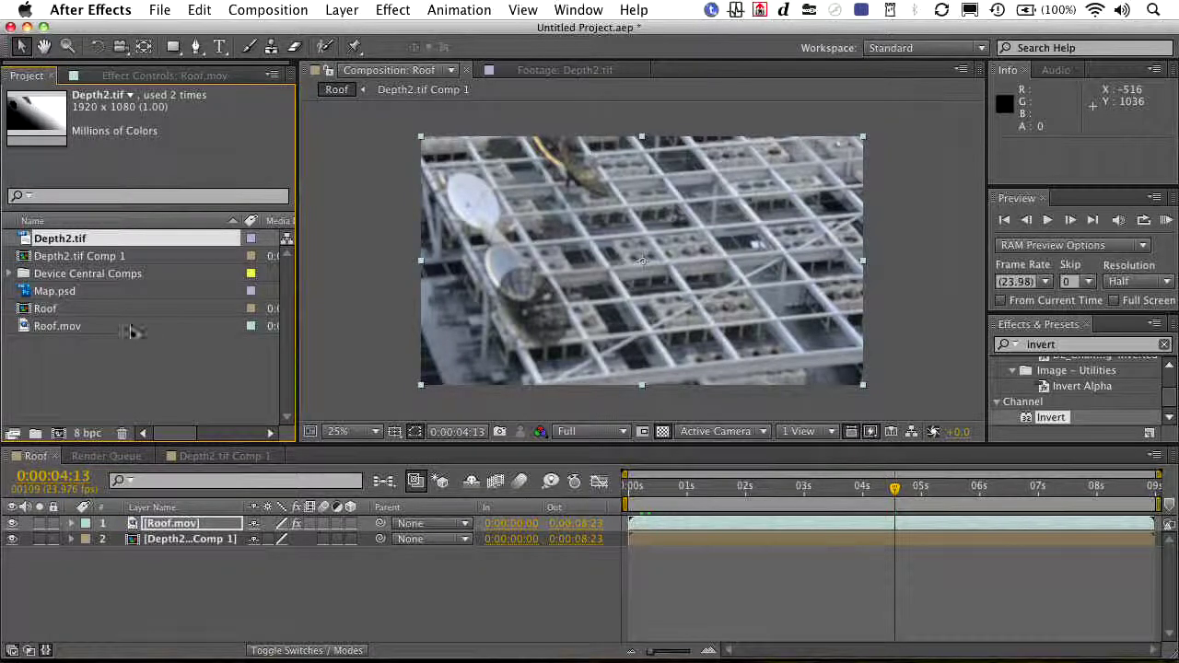
{"action": "left_click", "coordinate": [9, 274]}
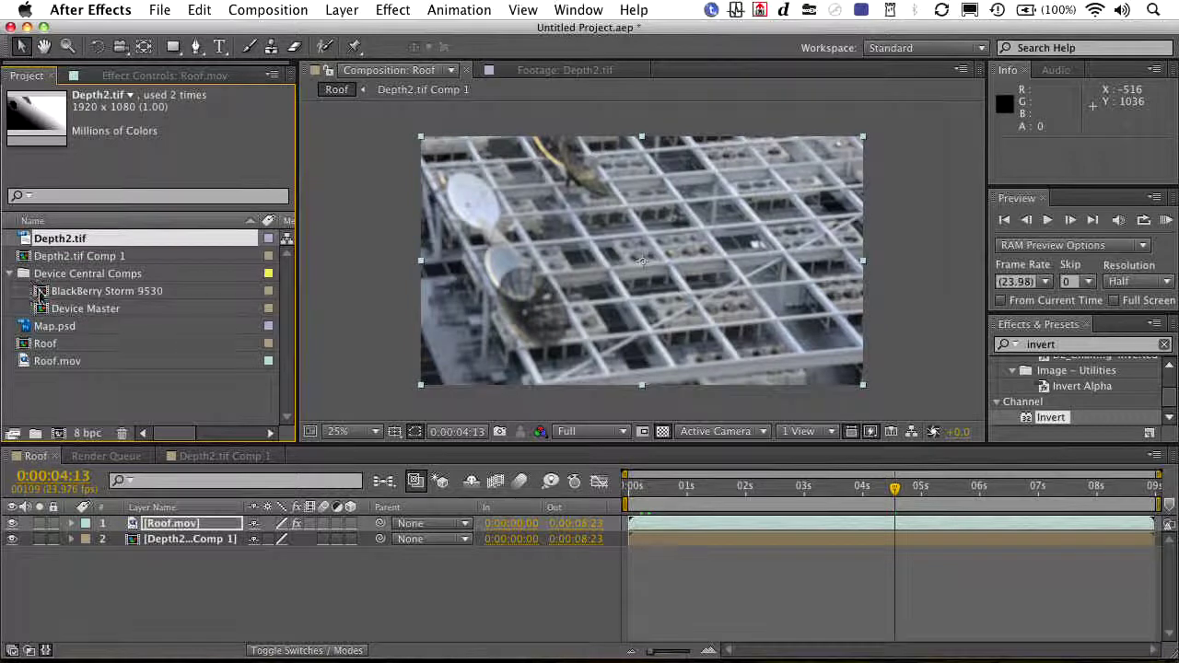
{"action": "left_click", "coordinate": [42, 292]}
{"action": "left_click", "coordinate": [43, 312]}
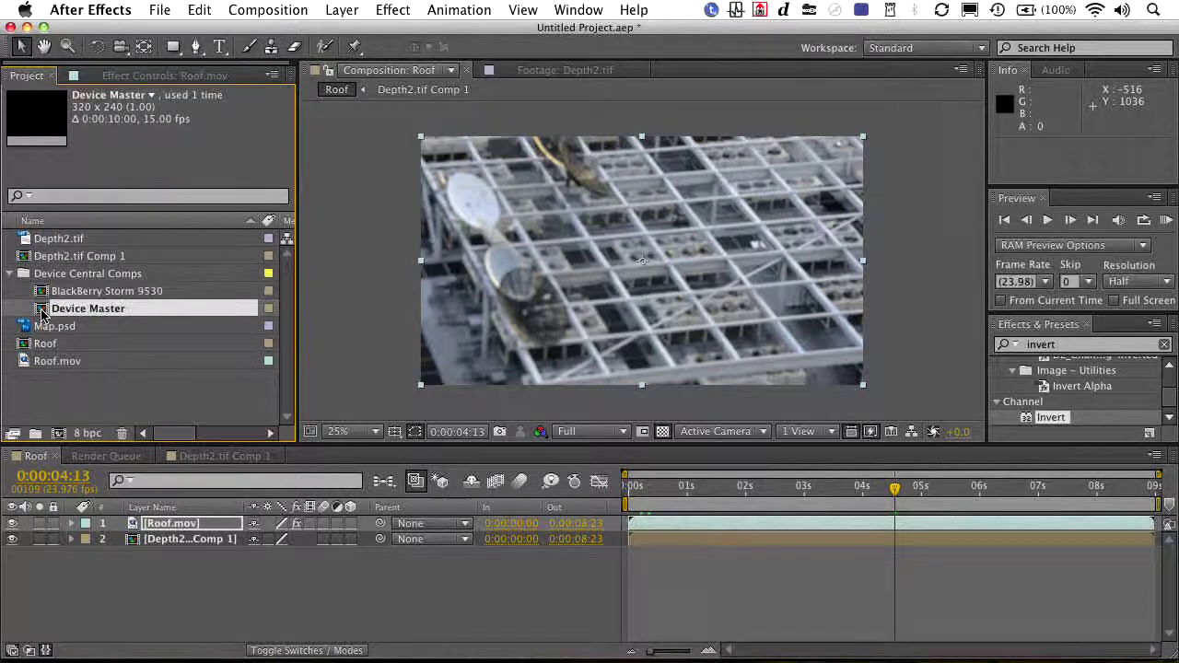
{"action": "double_click", "coordinate": [40, 311]}
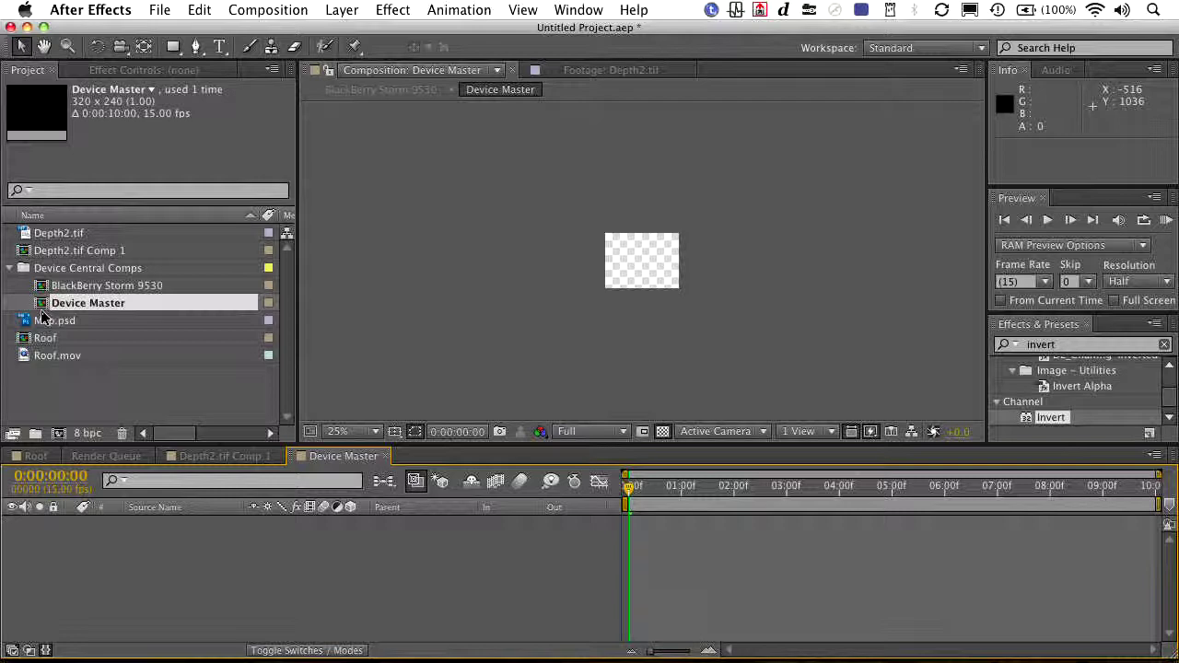
Step: Import Frame_Rate.mov from the 08 Meet Device Central folder and add it to Device Master
{"action": "left_click", "coordinate": [66, 393]}
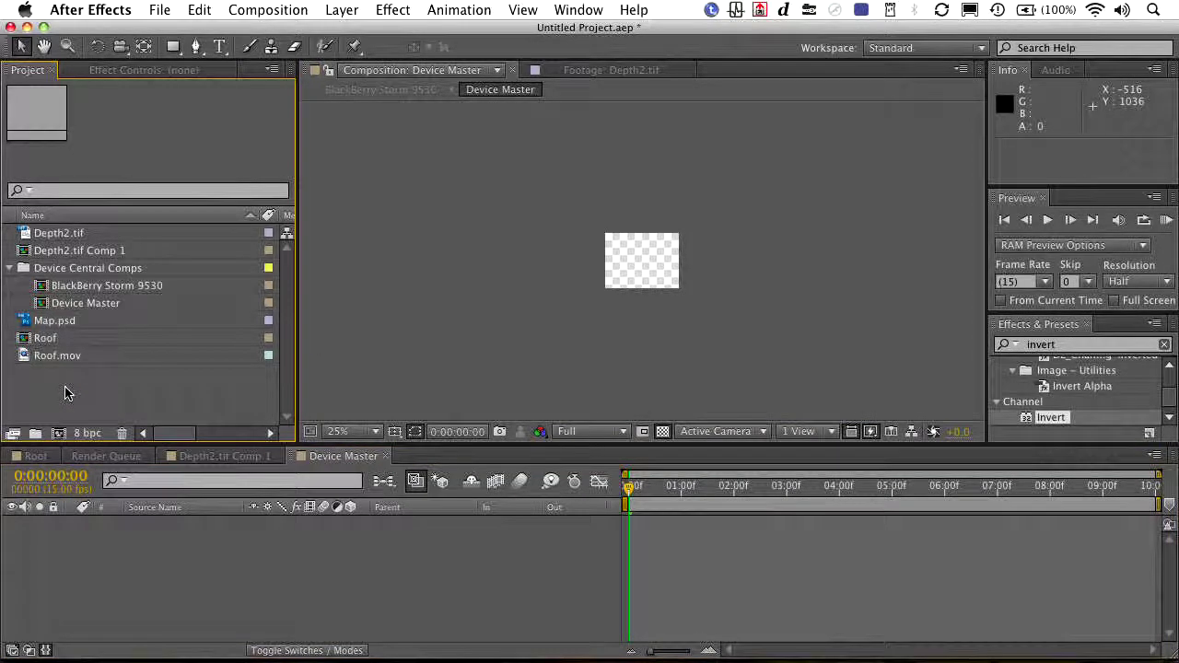
{"action": "double_click", "coordinate": [65, 393]}
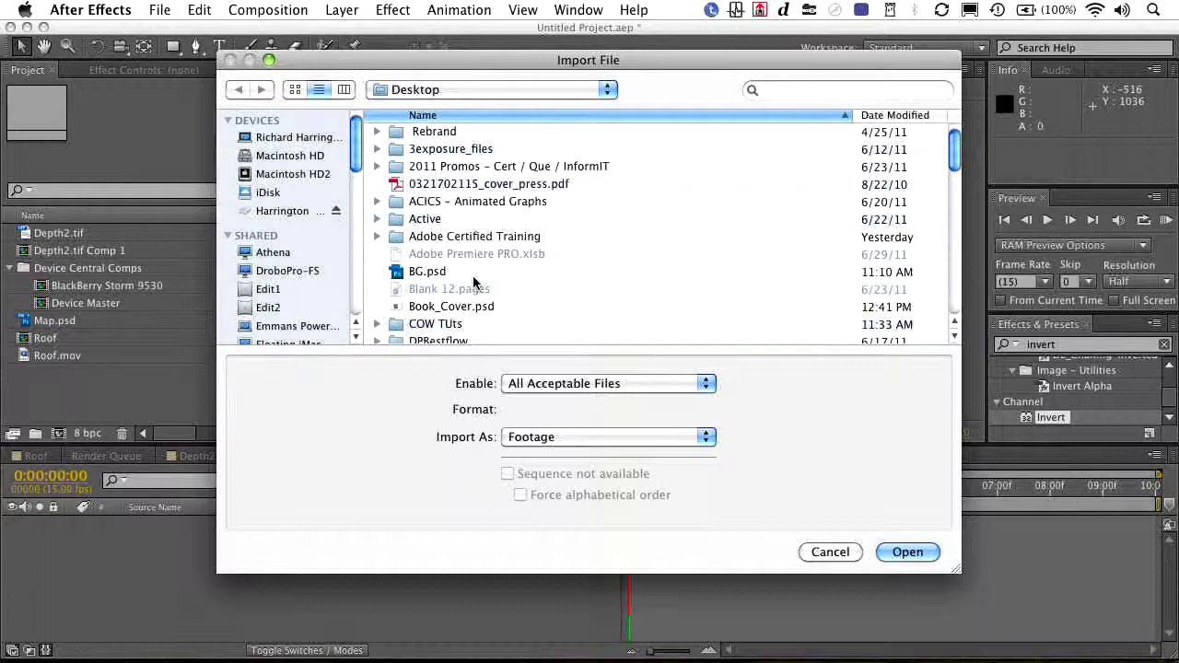
{"action": "double_click", "coordinate": [437, 324]}
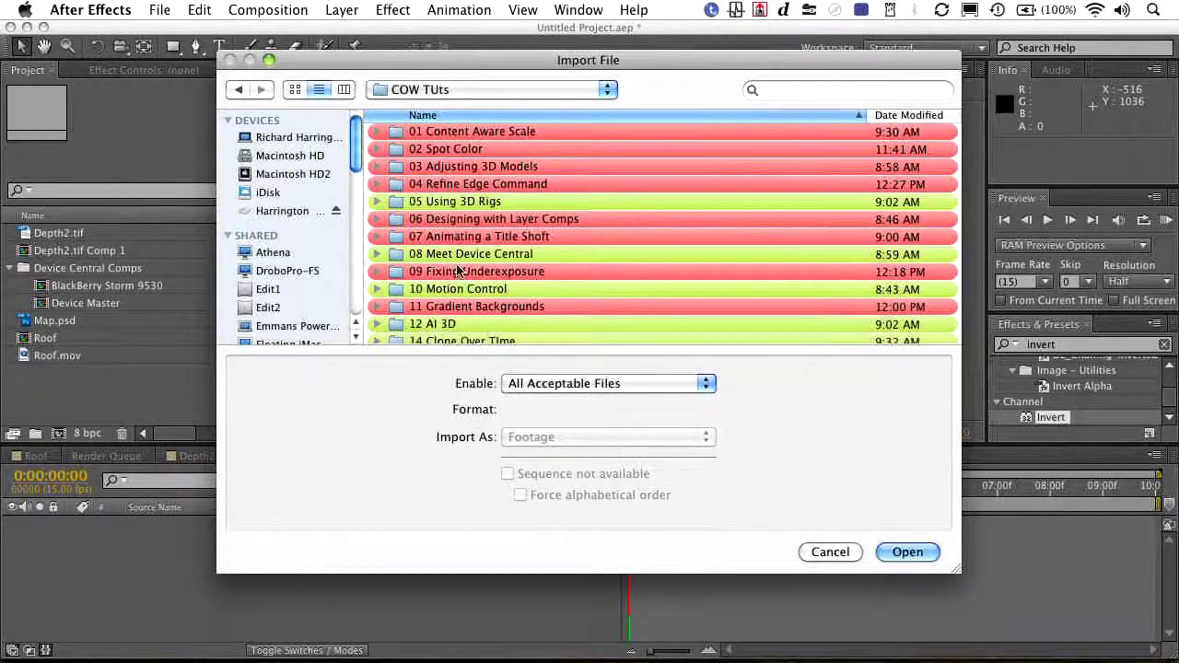
{"action": "double_click", "coordinate": [459, 257]}
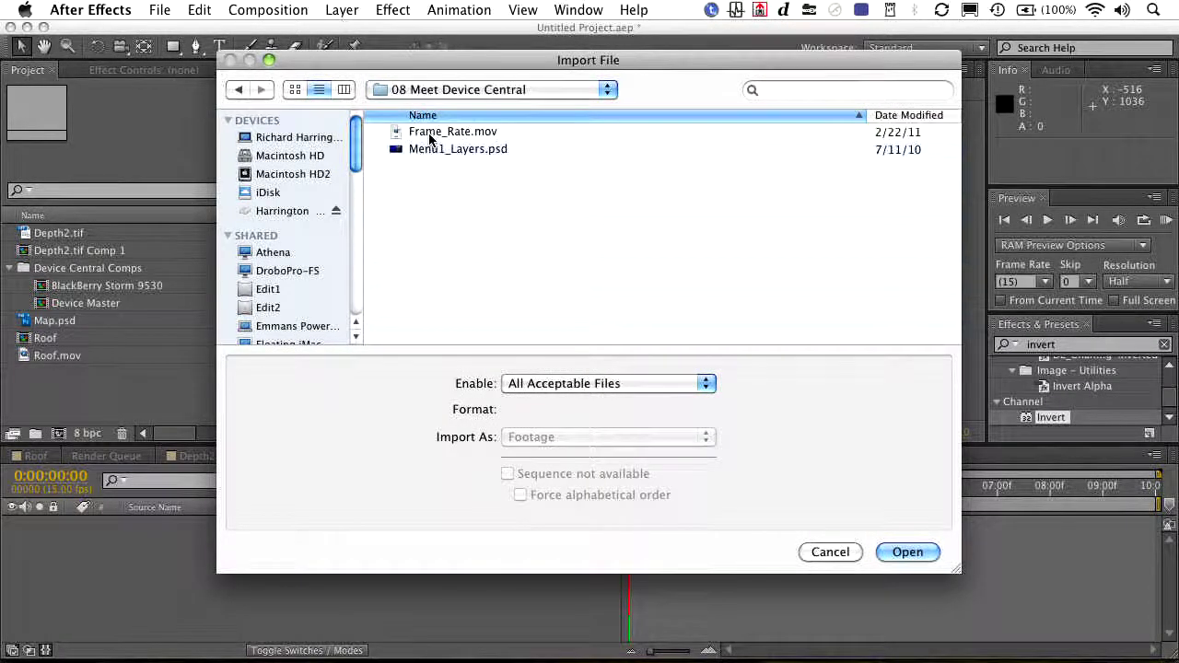
{"action": "left_click", "coordinate": [430, 136]}
{"action": "double_click", "coordinate": [429, 136]}
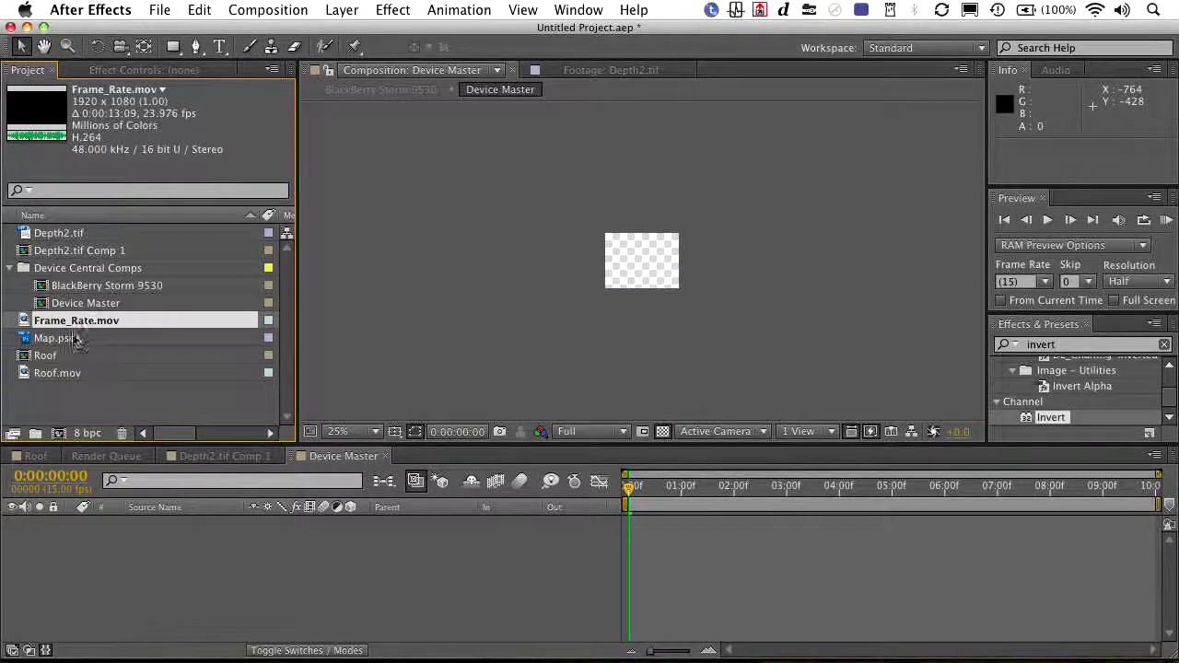
{"action": "left_click_drag", "start_coordinate": [23, 323], "coordinate": [79, 544]}
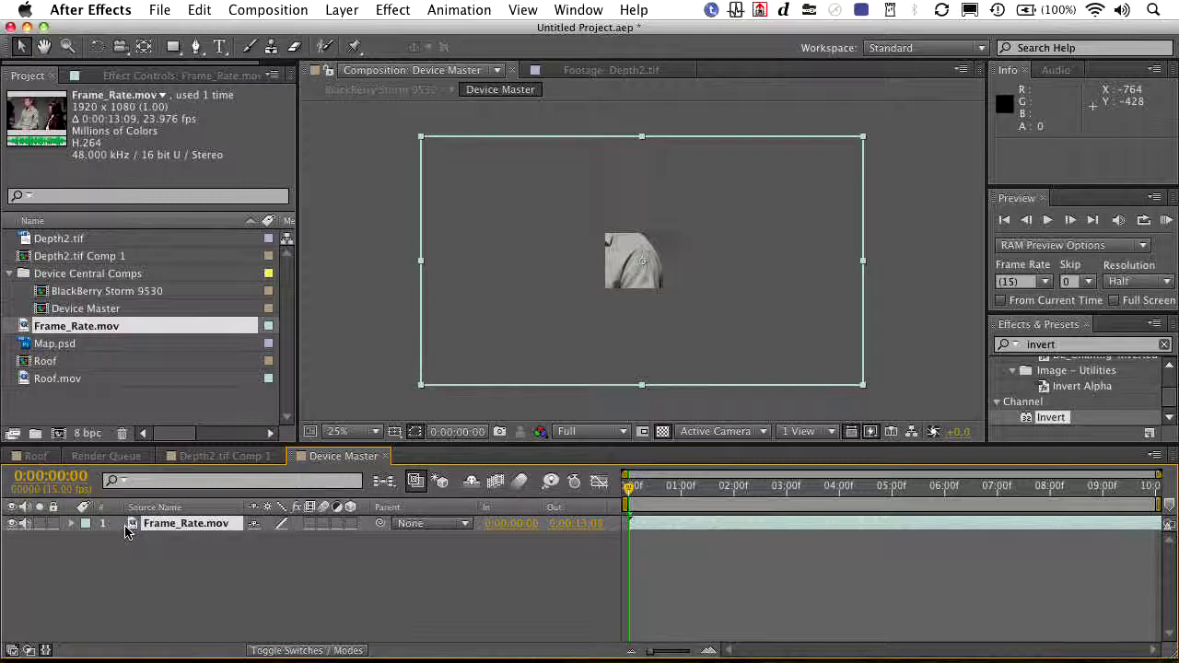
Step: Scale the Frame_Rate.mov layer to about 23% and shift its anchor point X to frame the two people
{"action": "key", "text": "s"}
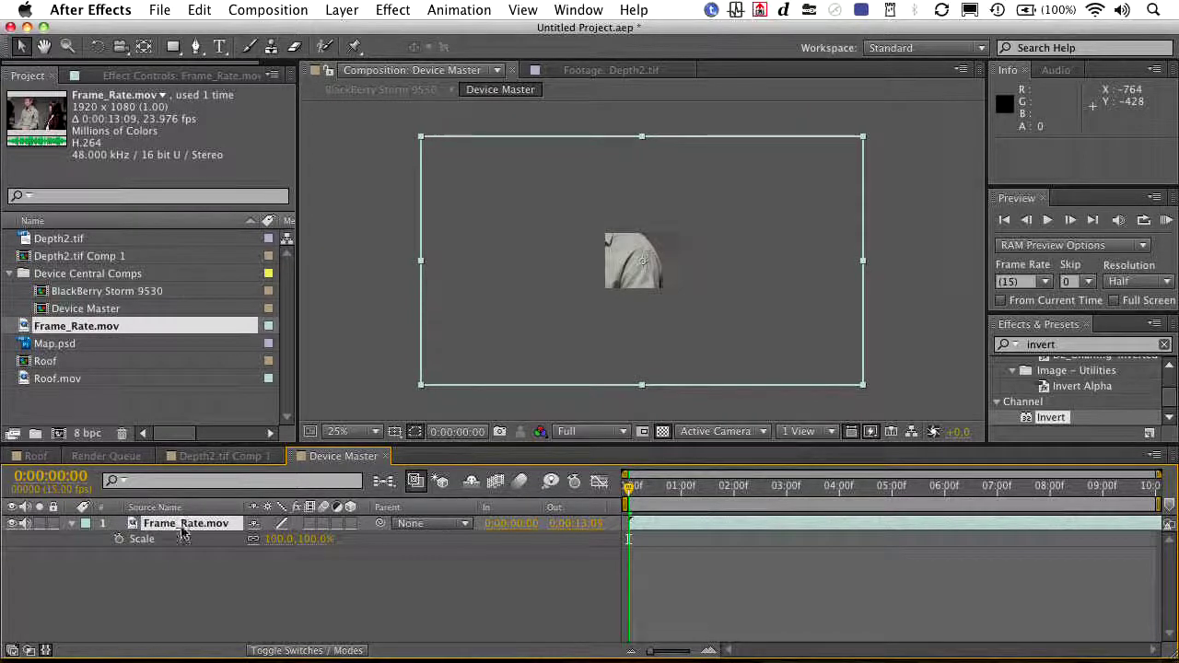
{"action": "left_click_drag", "start_coordinate": [274, 544], "coordinate": [218, 553]}
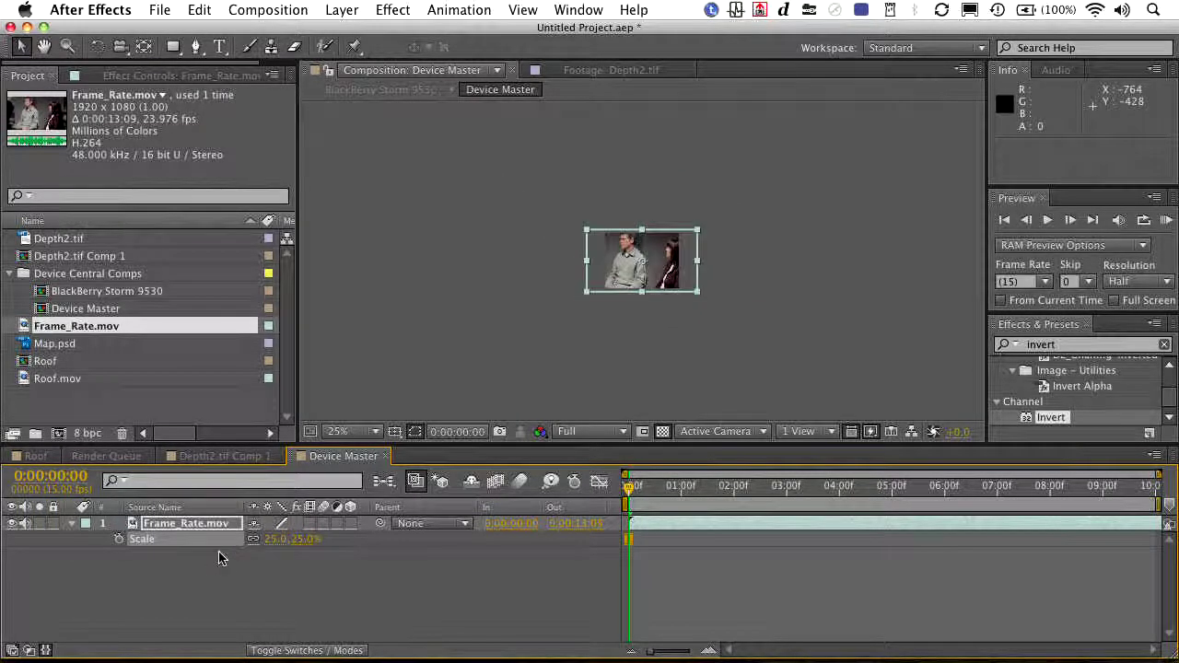
{"action": "key", "text": "slash"}
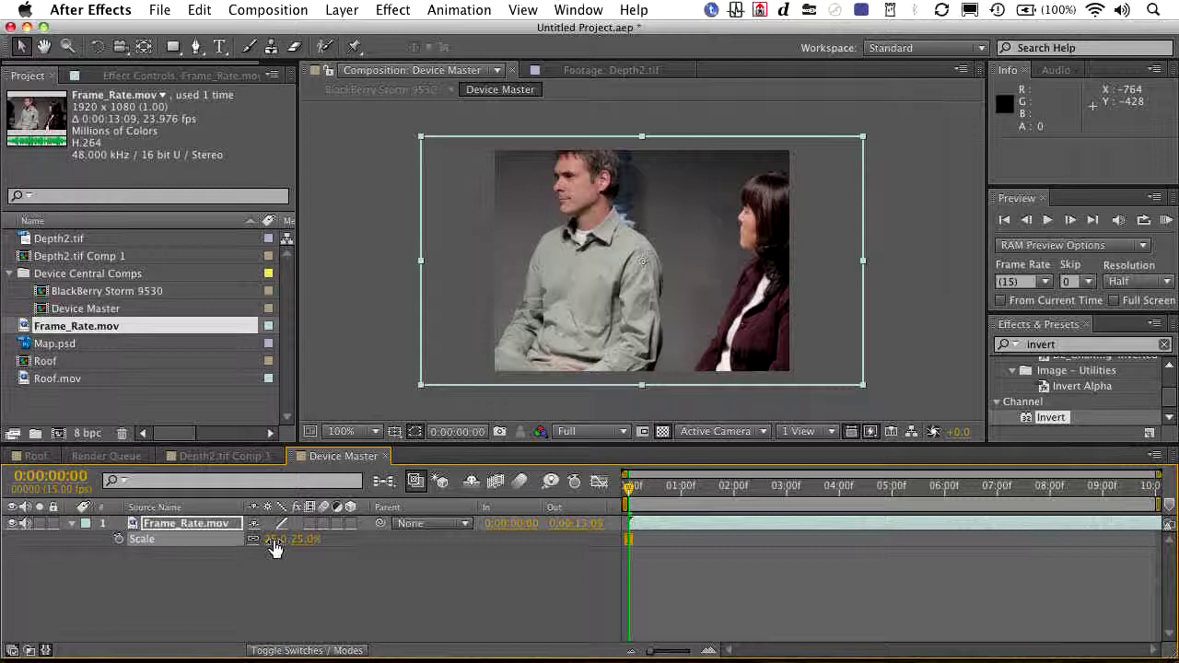
{"action": "left_click_drag", "start_coordinate": [270, 539], "coordinate": [273, 540]}
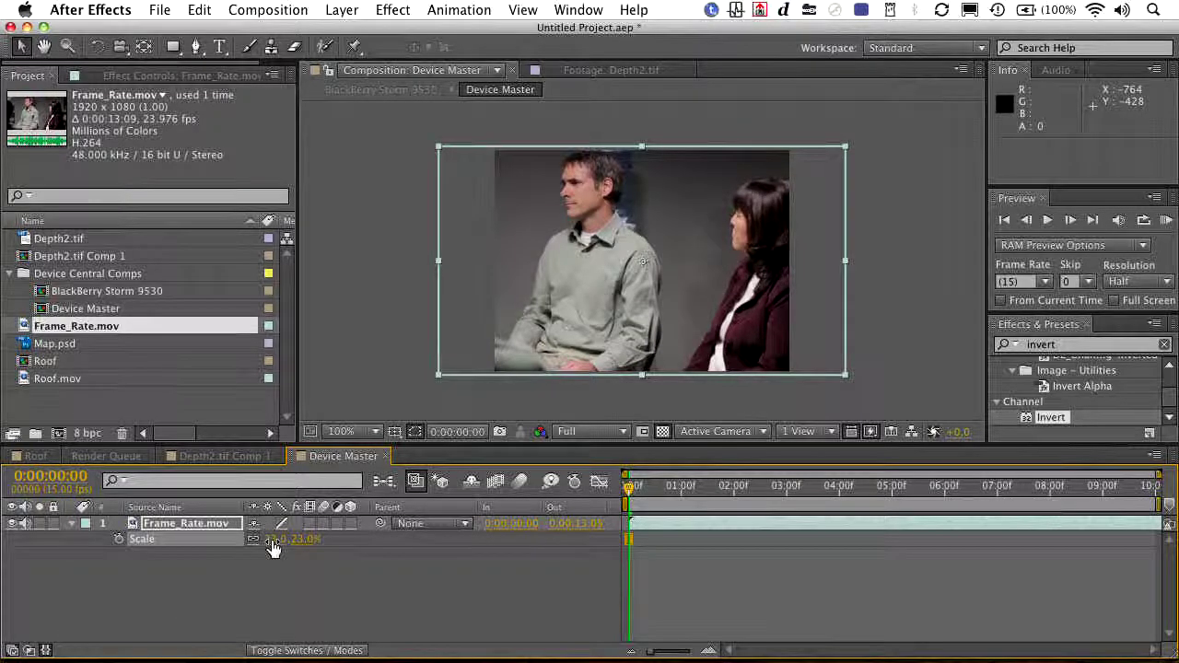
{"action": "key", "text": "a"}
{"action": "mouse_move", "coordinate": [257, 539]}
{"action": "left_mouse_down"}
{"action": "mouse_move", "coordinate": [115, 540]}
{"action": "mouse_move", "coordinate": [236, 539]}
{"action": "left_mouse_up"}
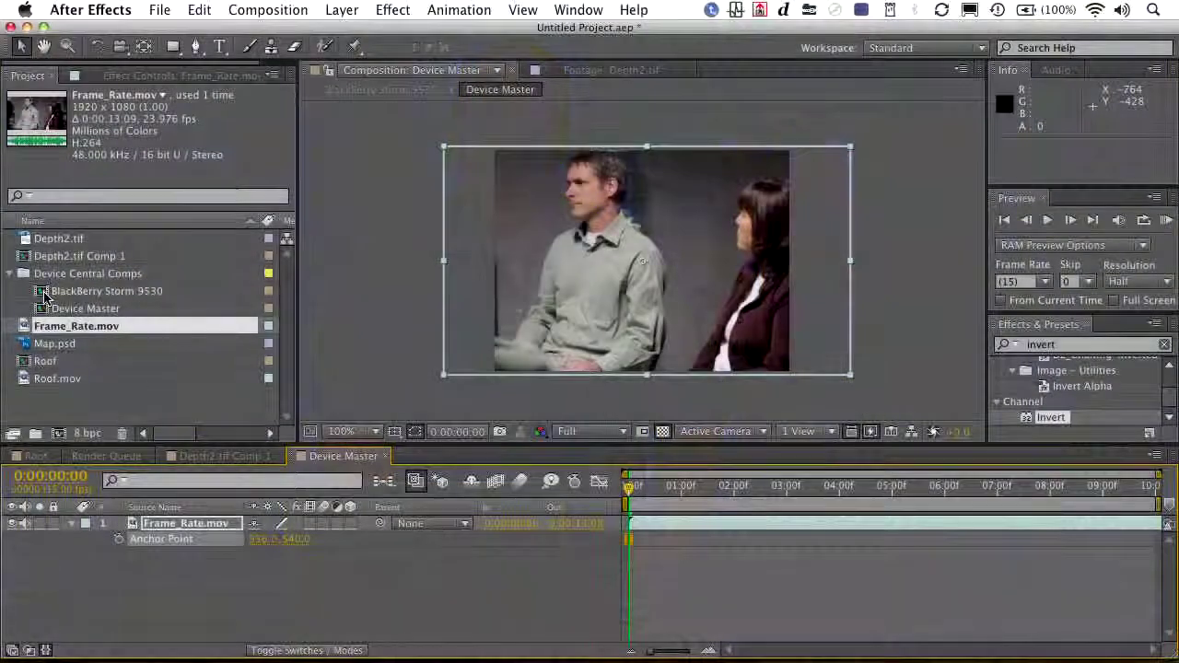
Step: Preview the reframed clip a few frames into the BlackBerry Storm 9530 comp, then return to Device Central
{"action": "double_click", "coordinate": [44, 293]}
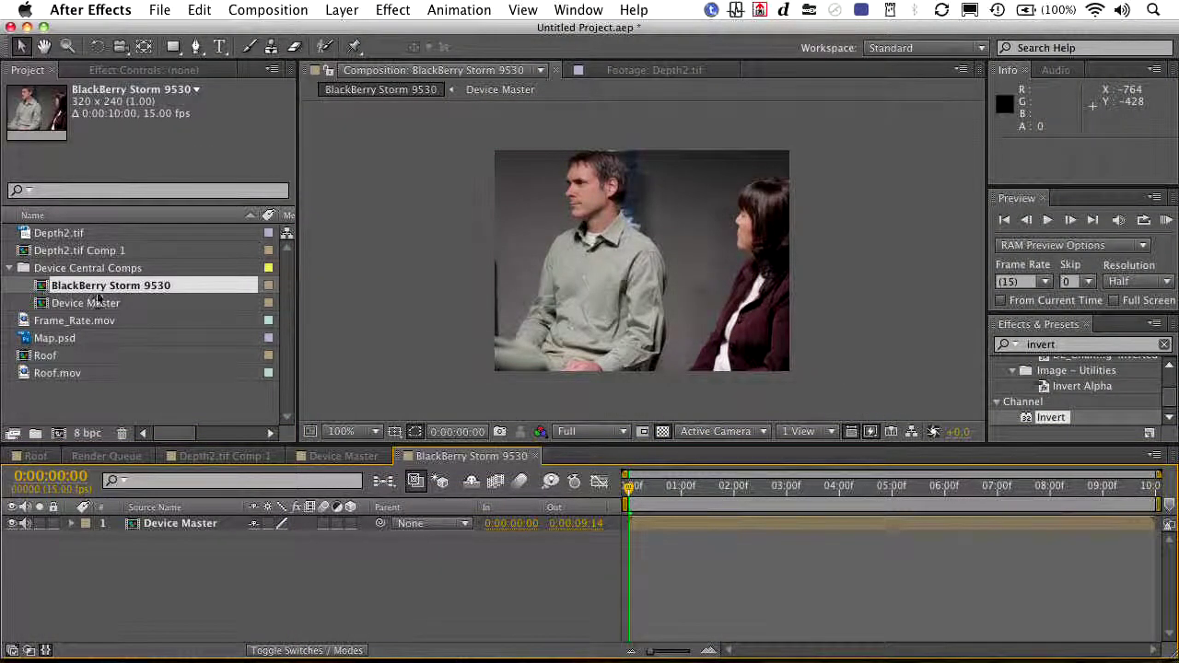
{"action": "left_click", "coordinate": [653, 488]}
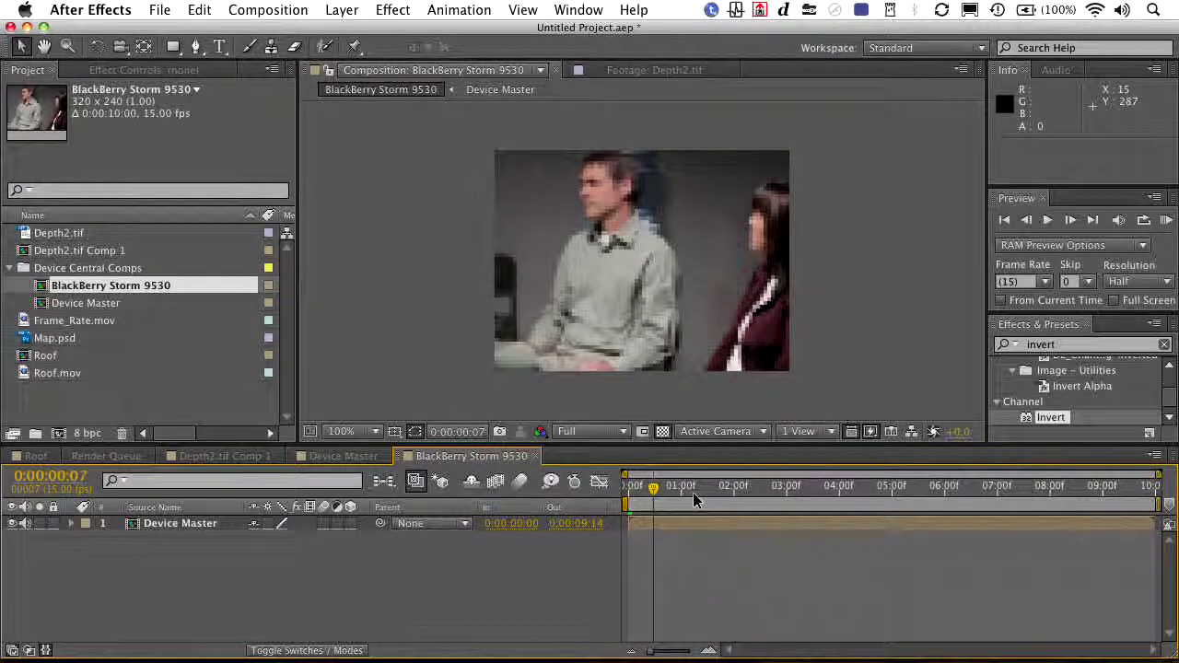
{"action": "key", "text": "super+Tab"}
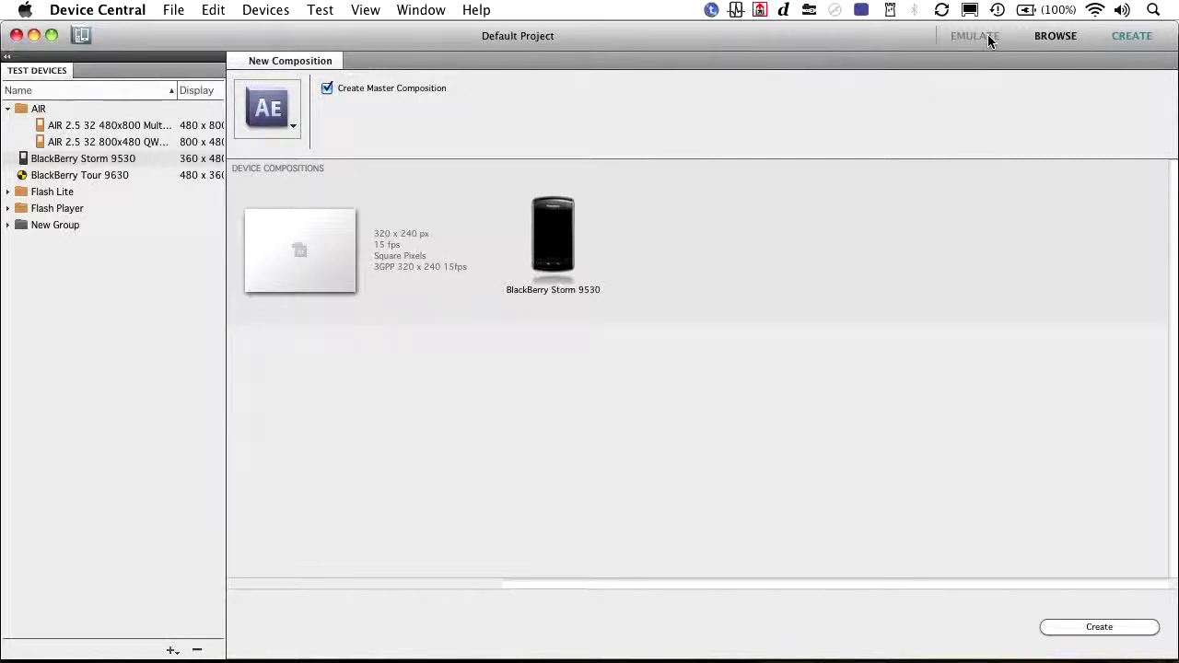
Step: Go back to the full device library and search it for 'ipad', listing 14 profiles
{"action": "left_click", "coordinate": [1037, 38]}
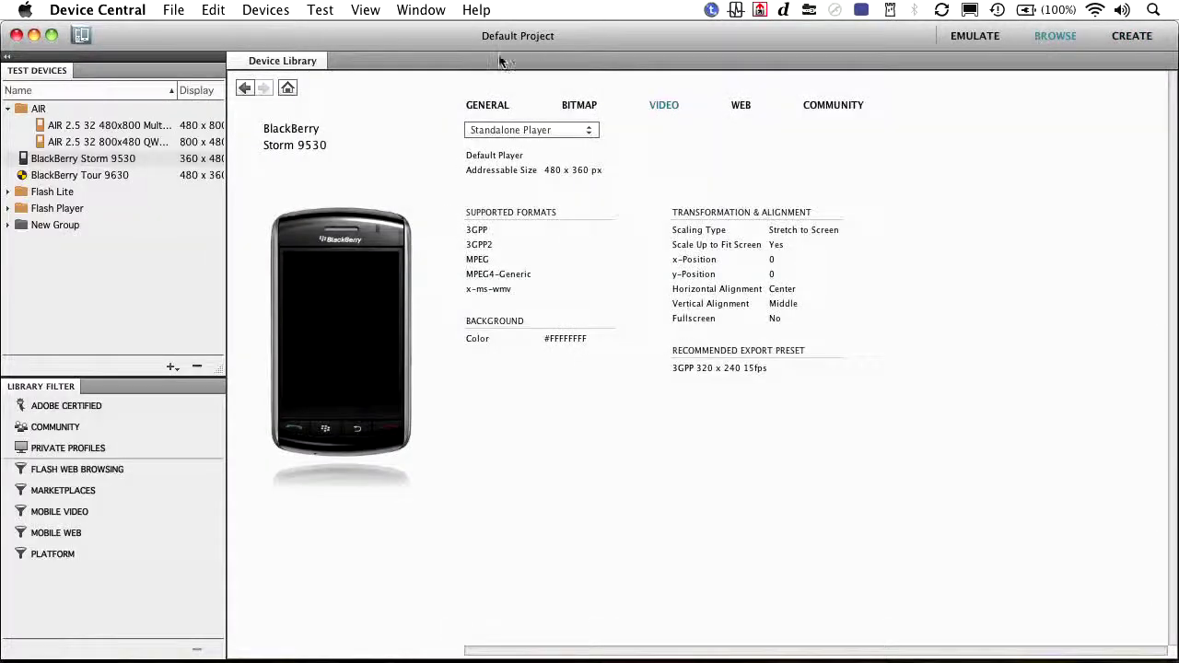
{"action": "left_click", "coordinate": [244, 89]}
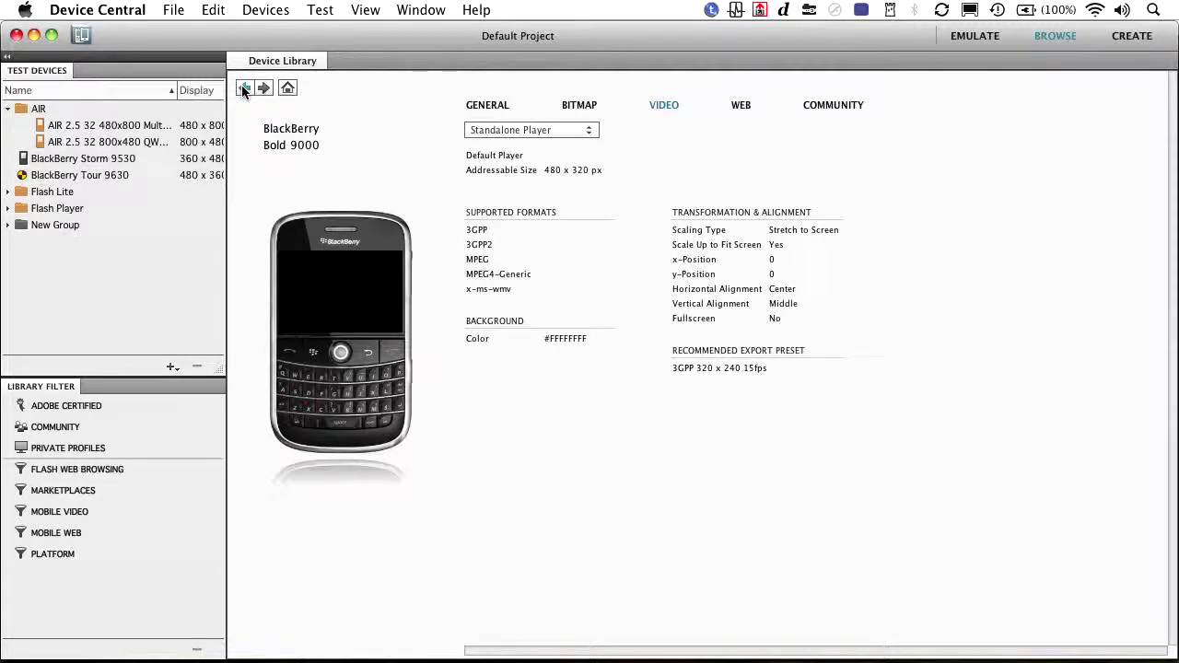
{"action": "left_click", "coordinate": [244, 88]}
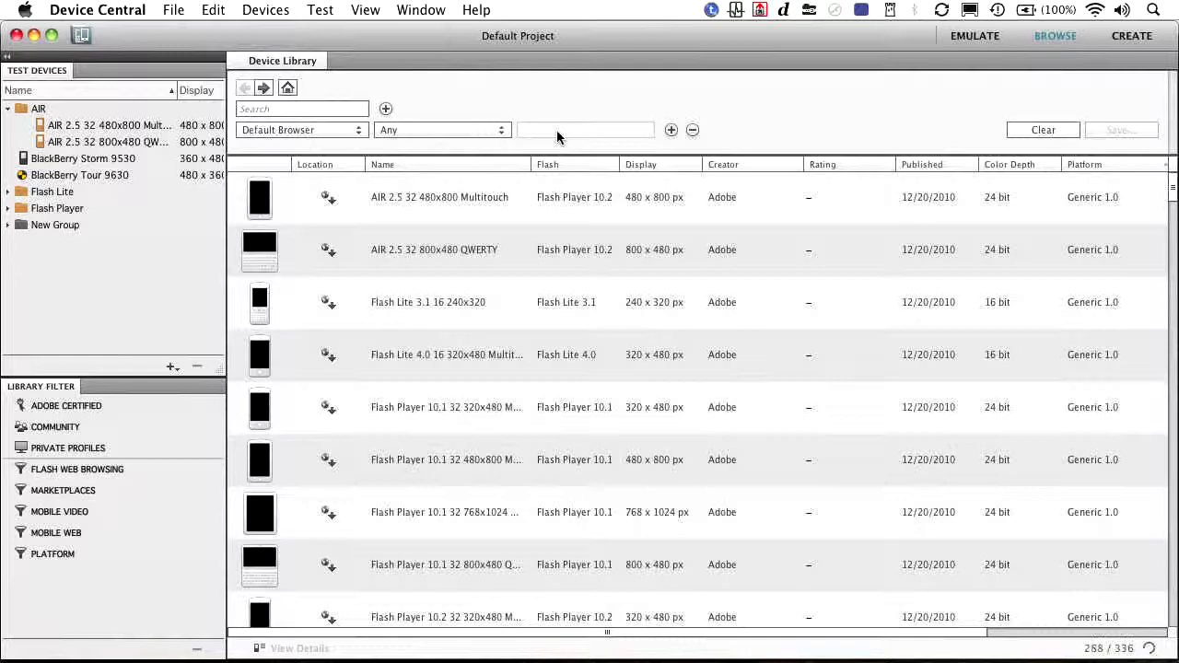
{"action": "left_click", "coordinate": [358, 108]}
{"action": "type", "text": "ipa"}
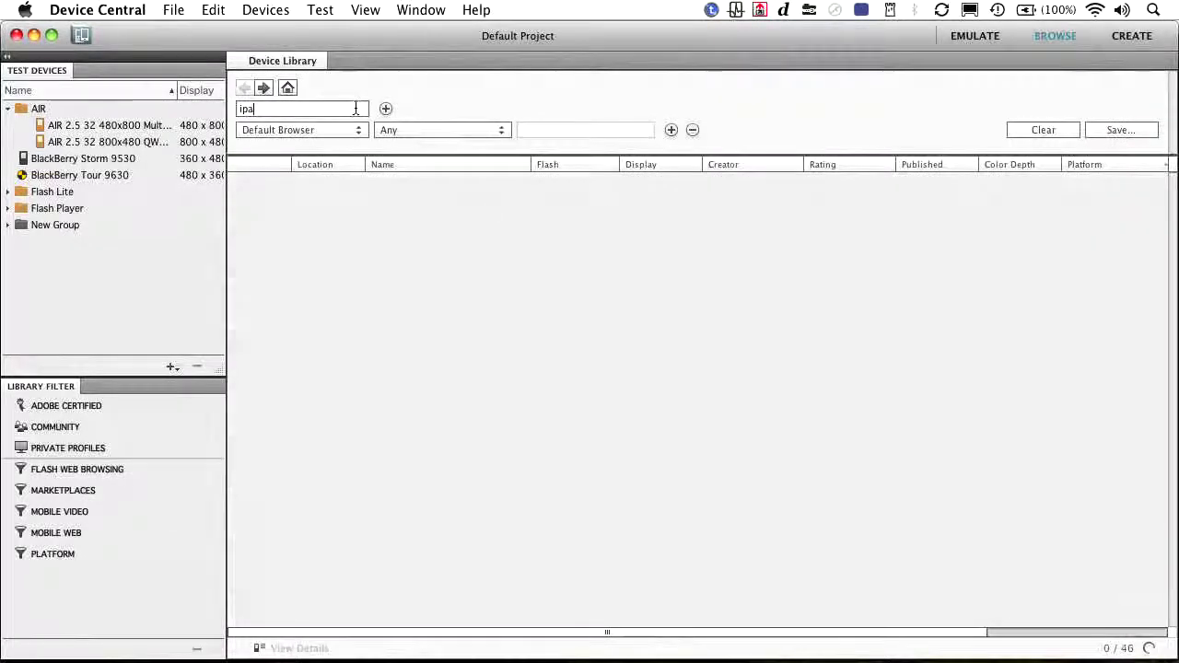
{"action": "type", "text": "d"}
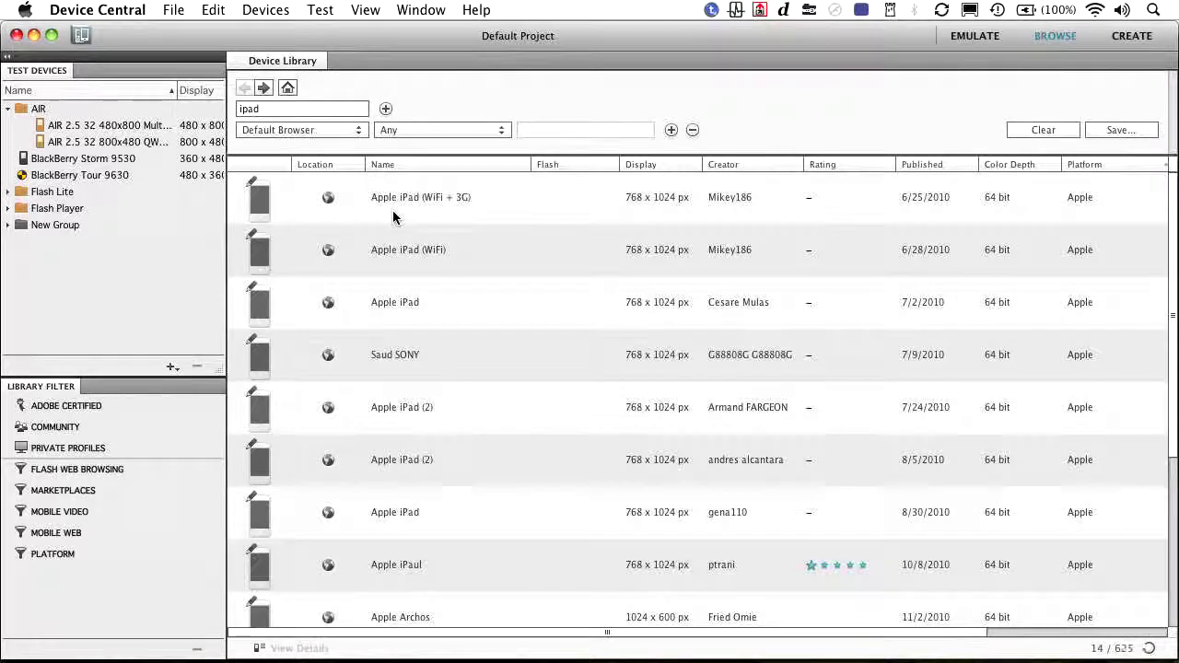
{"action": "scroll", "coordinate": [394, 217], "scroll_direction": "down", "scroll_amount": 5}
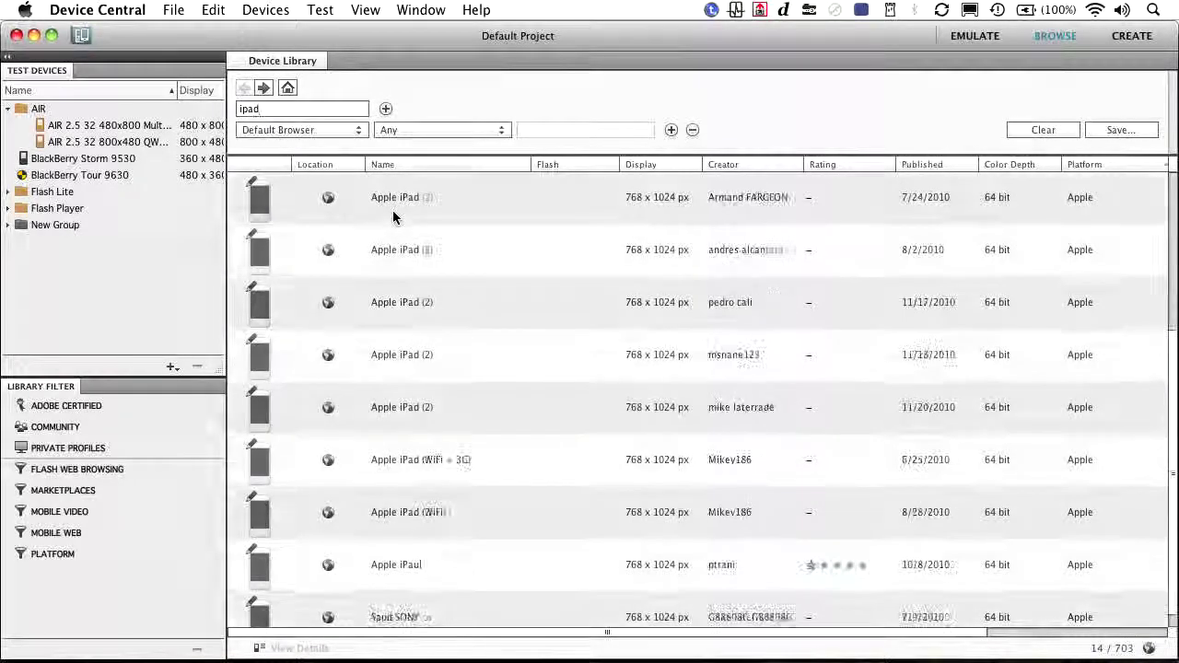
{"action": "scroll", "coordinate": [393, 217], "scroll_direction": "up", "scroll_amount": 5}
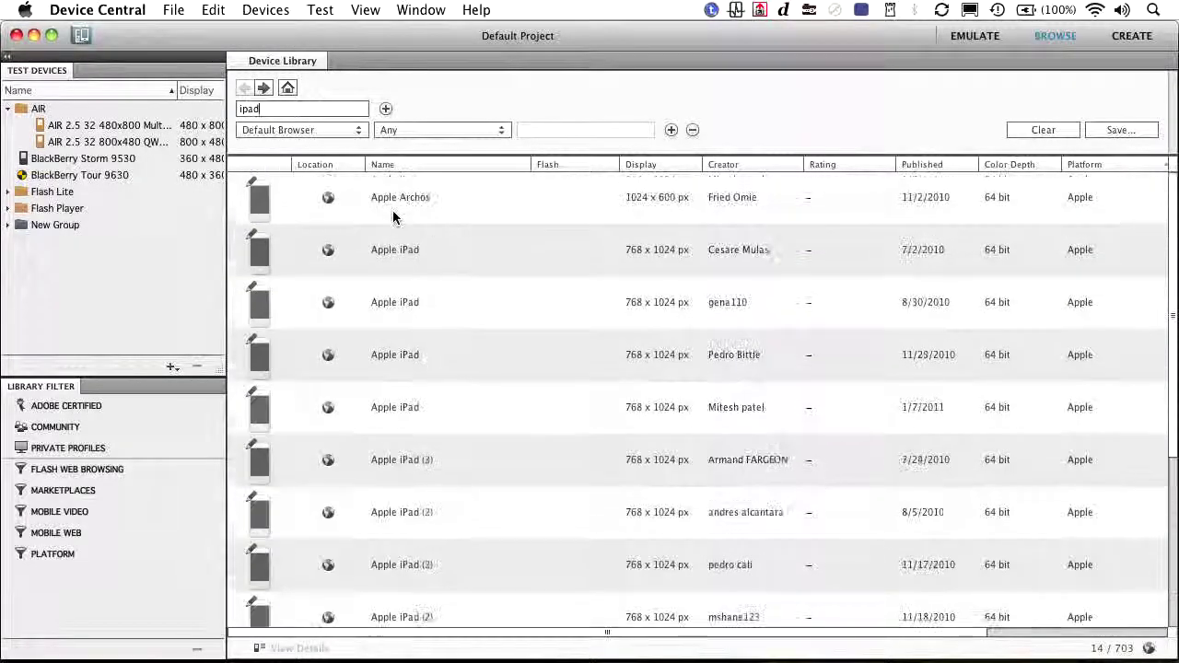
{"action": "scroll", "coordinate": [384, 217], "scroll_direction": "down", "scroll_amount": 5}
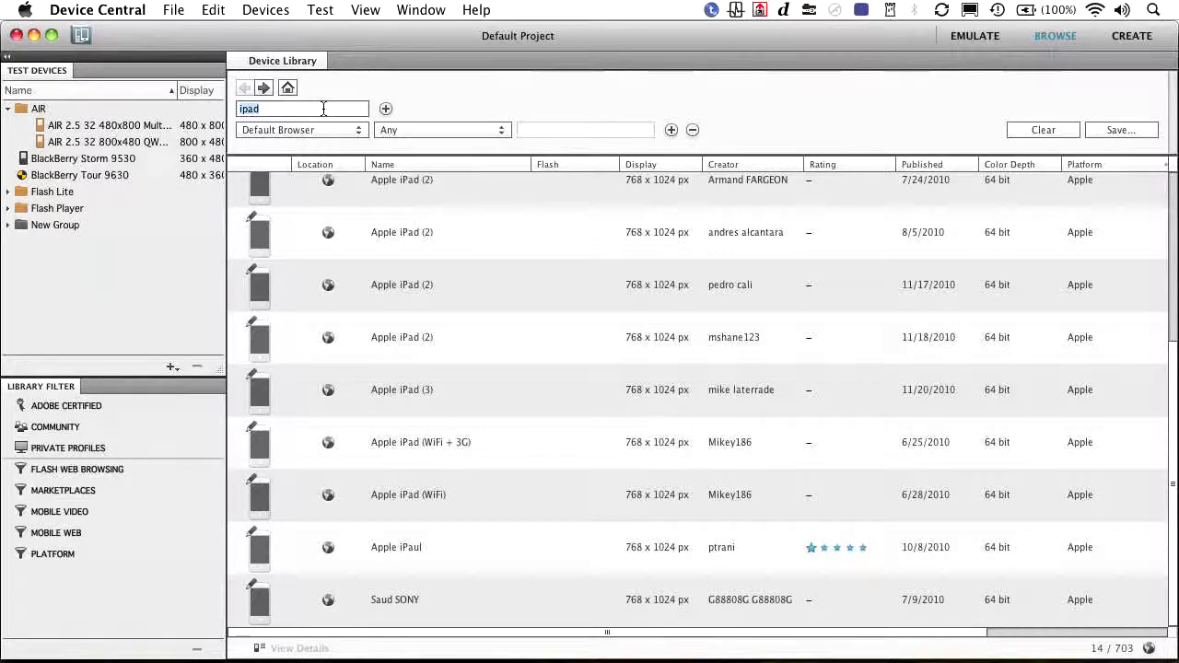
Step: Search for 'iphone 4' and open the first Apple iPhone 4 result's details
{"action": "type", "text": "iphone"}
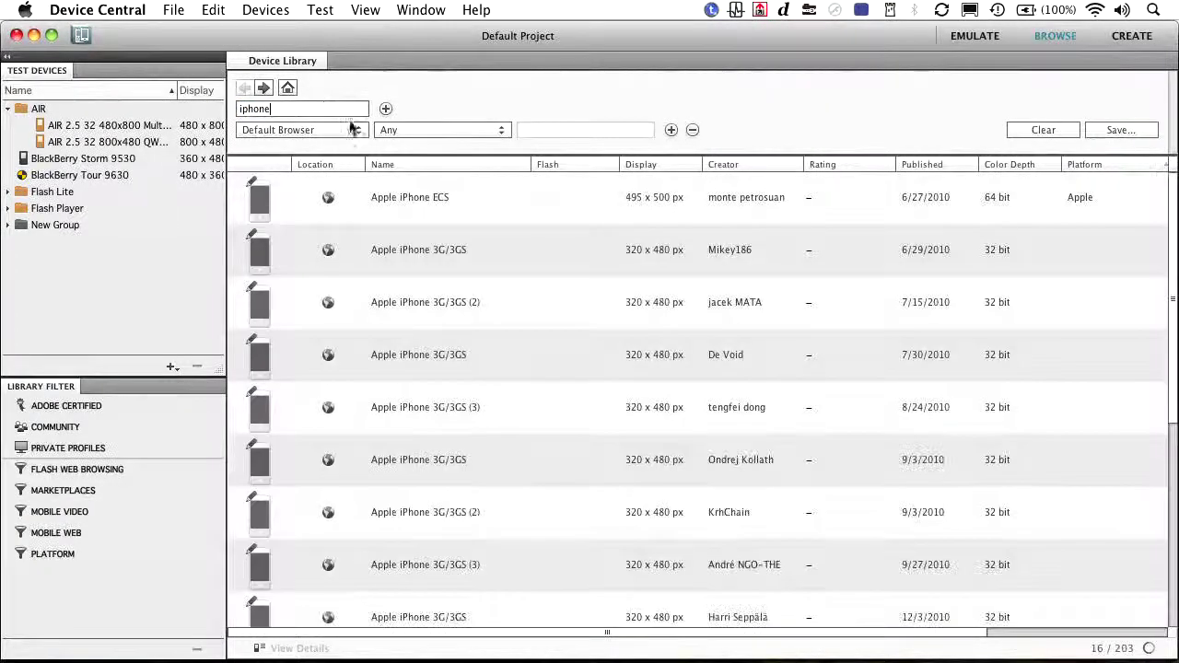
{"action": "type", "text": " 4"}
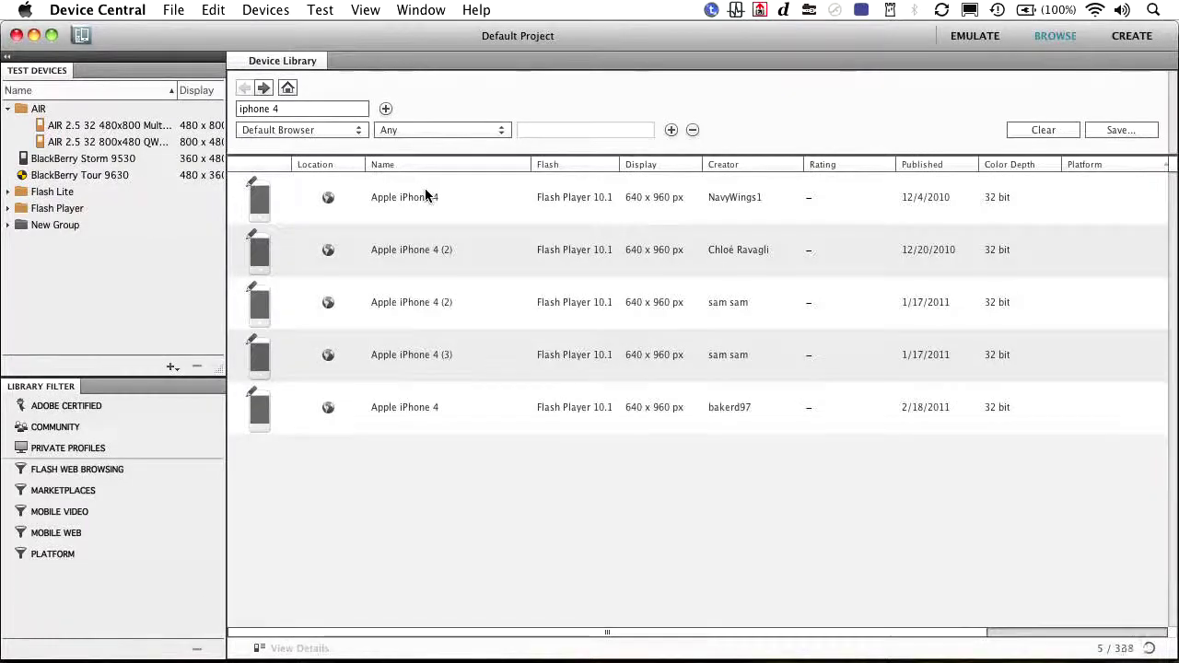
{"action": "left_click", "coordinate": [425, 199]}
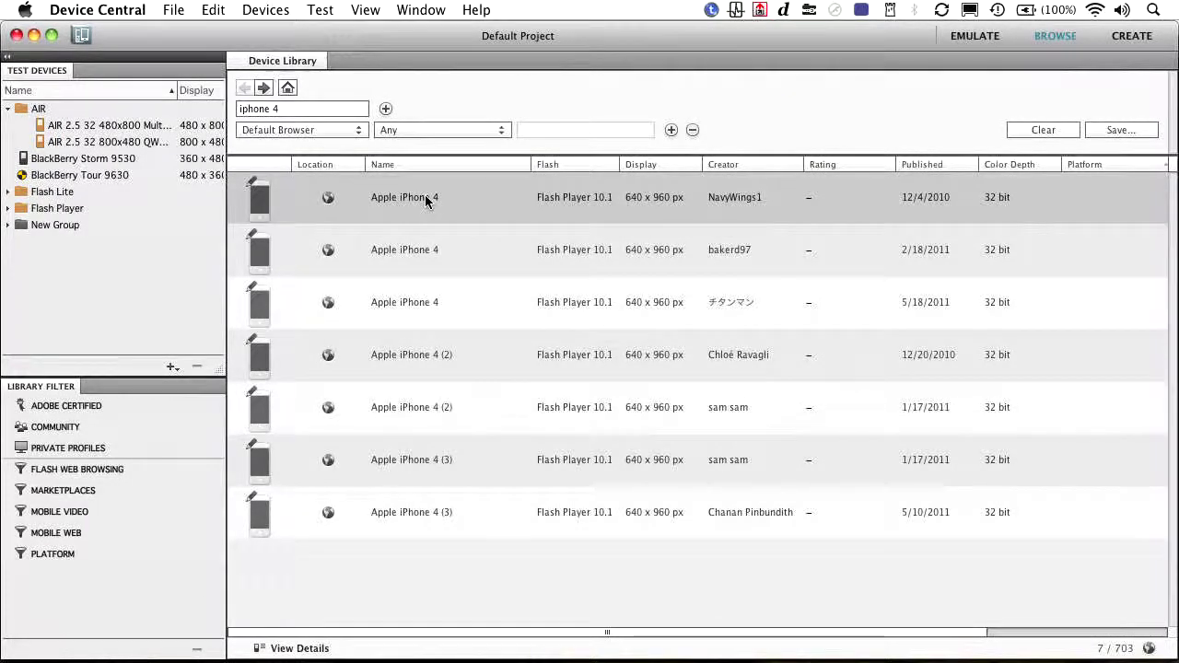
{"action": "double_click", "coordinate": [425, 197]}
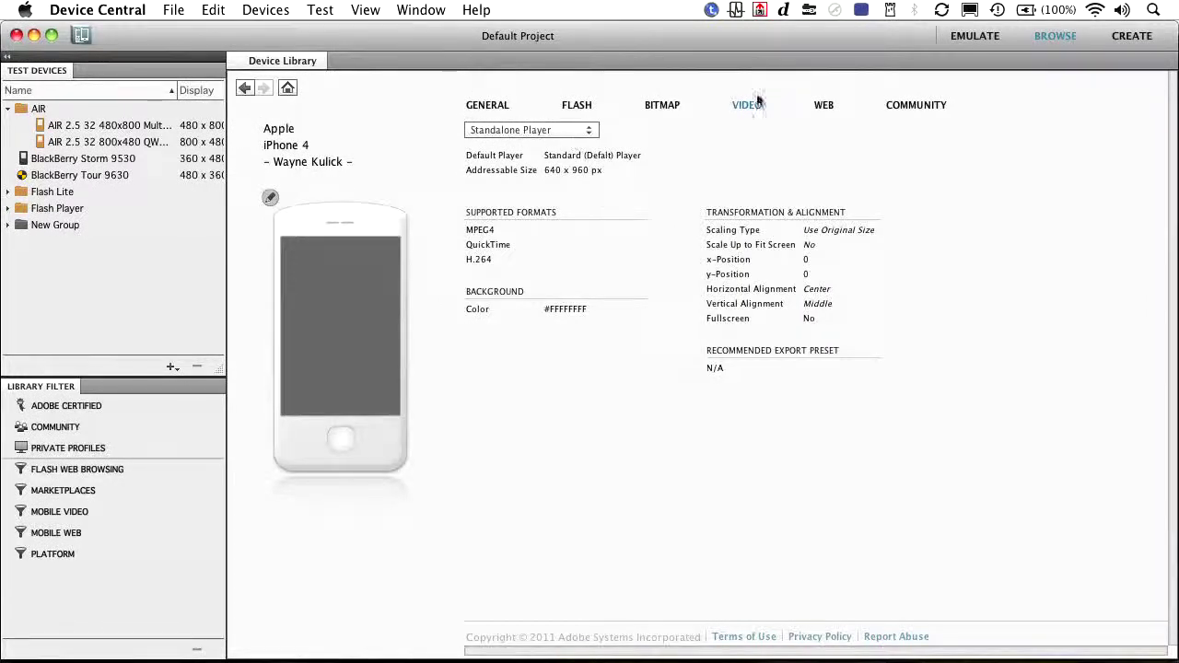
{"action": "left_click", "coordinate": [1136, 36]}
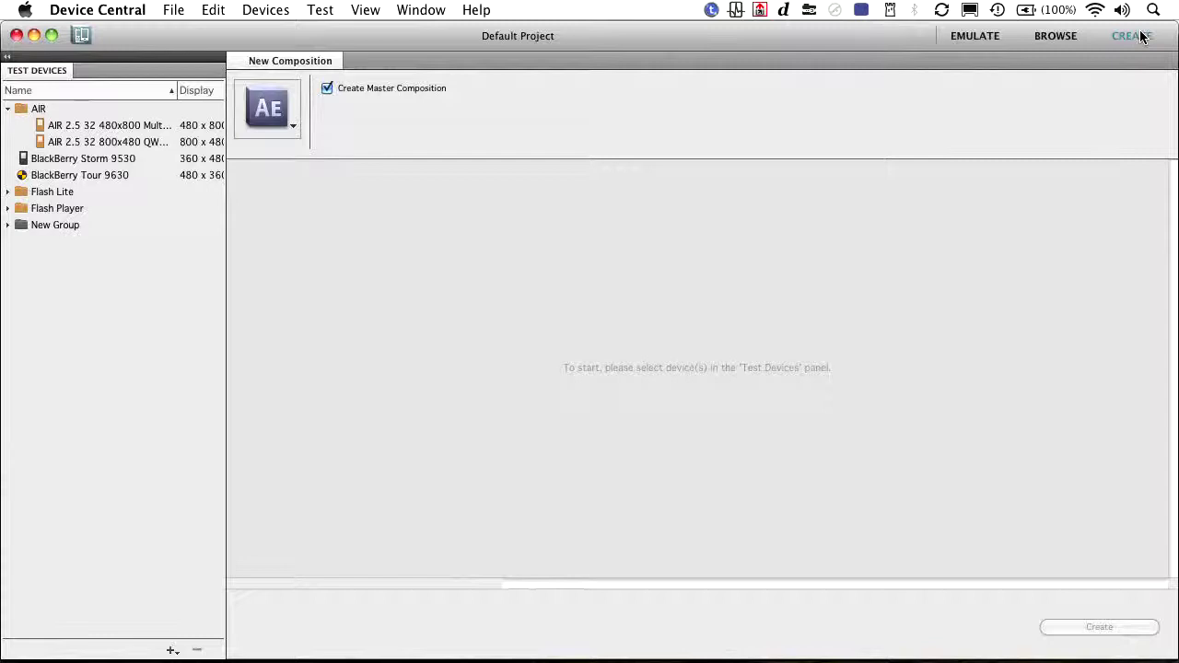
{"action": "left_click", "coordinate": [1054, 36]}
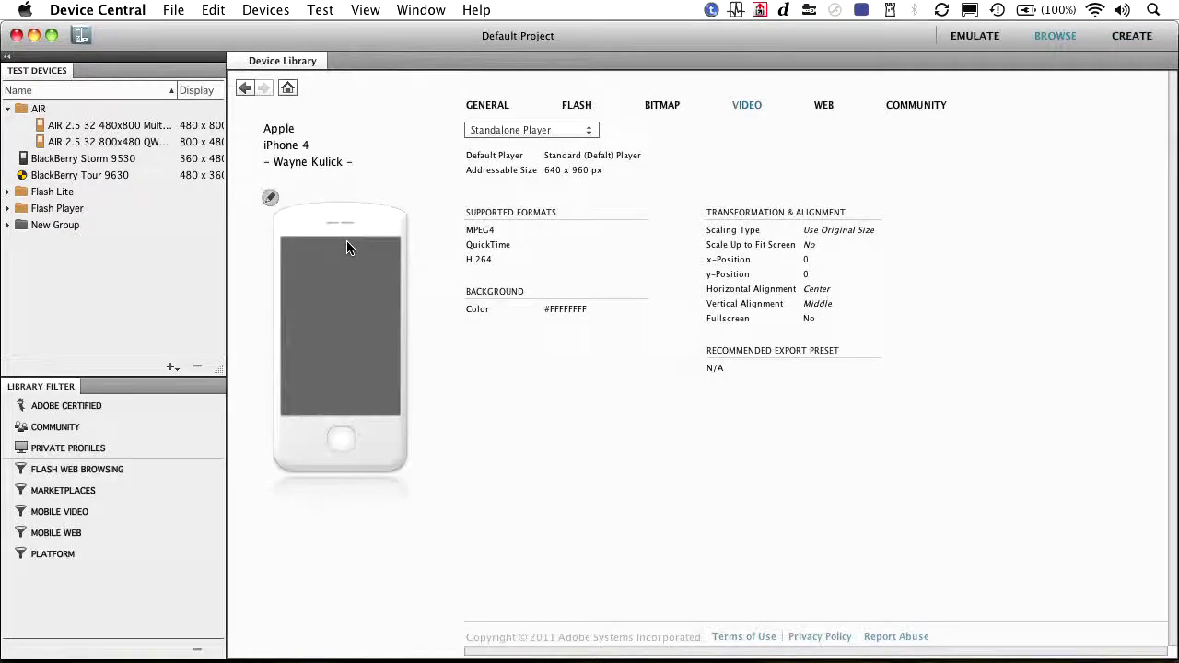
Step: Add Apple iPhone 4 to the test devices with After Effects as target, and open its profile
{"action": "left_click_drag", "start_coordinate": [211, 266], "coordinate": [157, 288]}
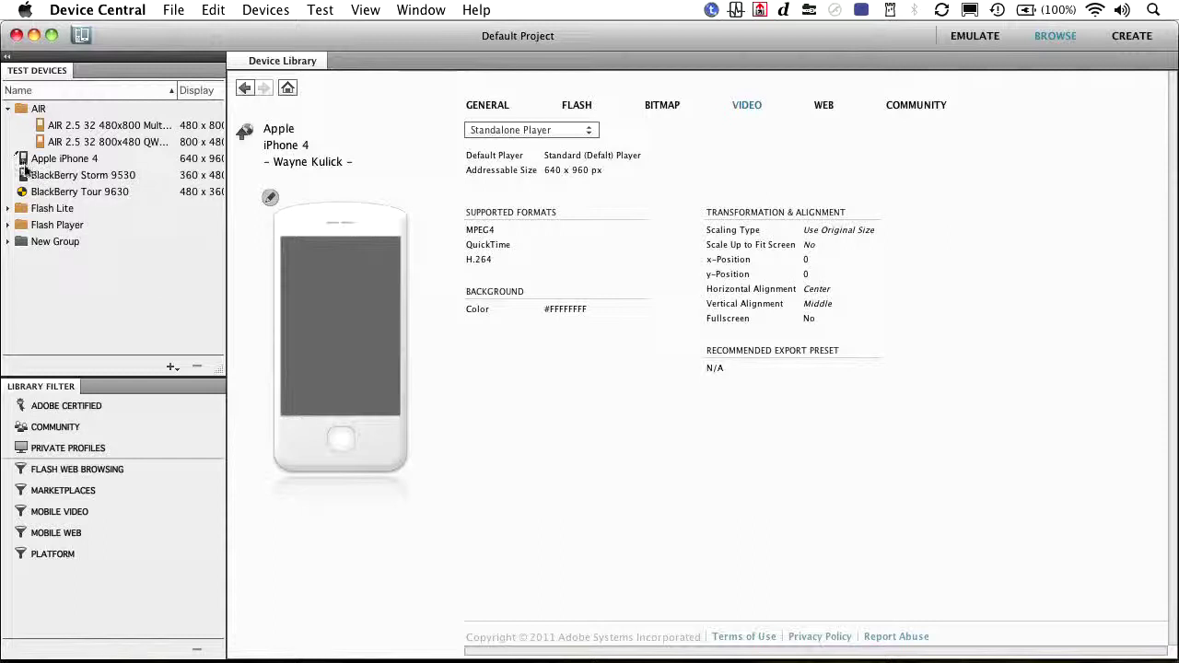
{"action": "left_click", "coordinate": [23, 158]}
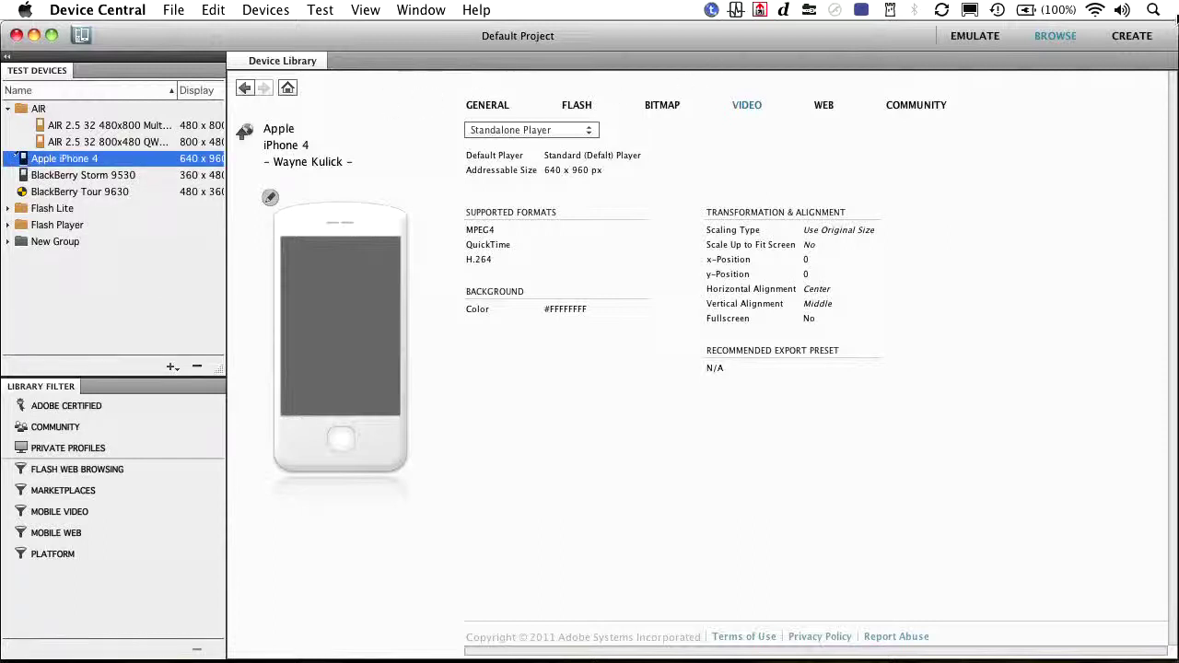
{"action": "left_click", "coordinate": [1131, 35]}
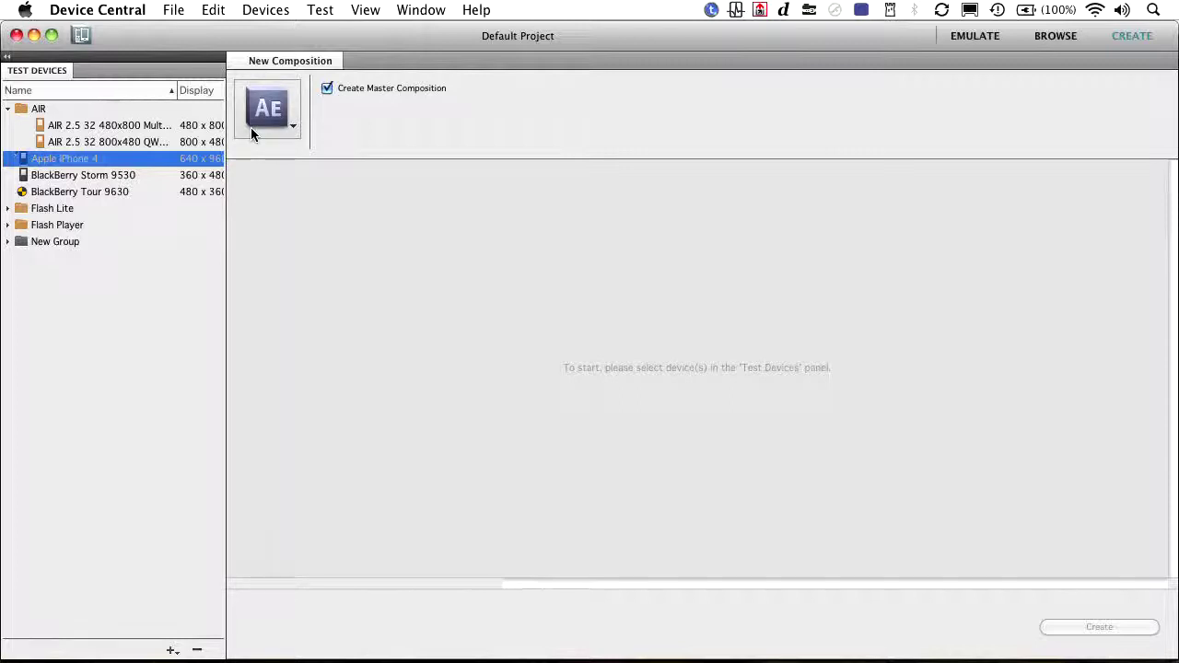
{"action": "left_click", "coordinate": [293, 131]}
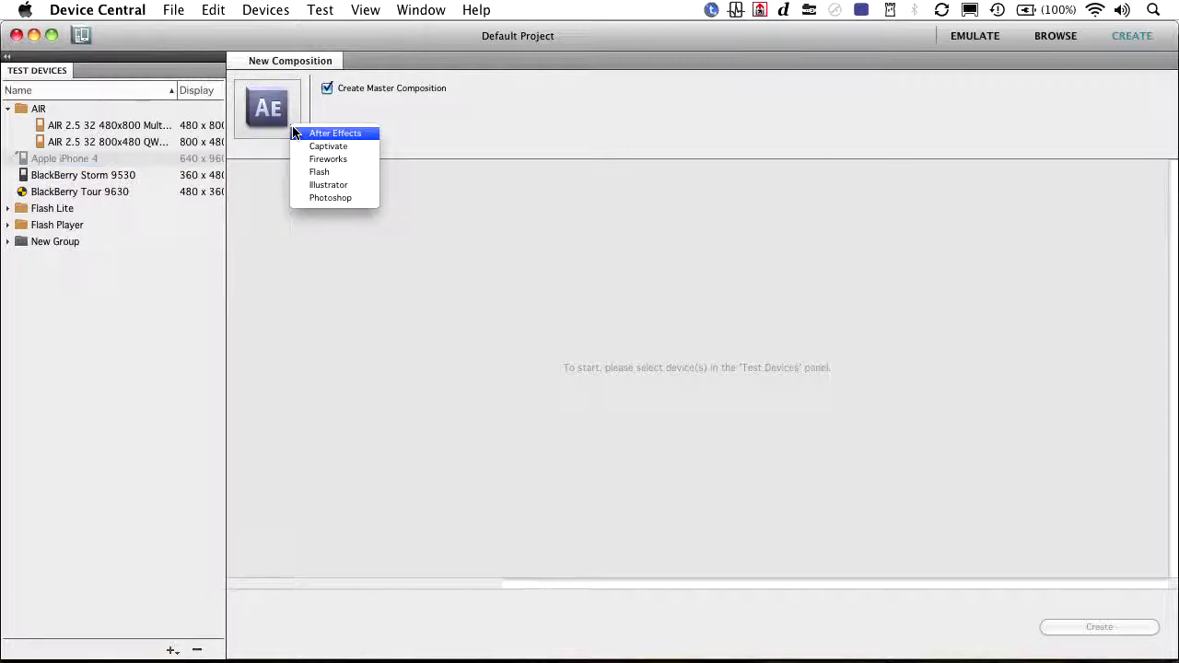
{"action": "left_click", "coordinate": [267, 111]}
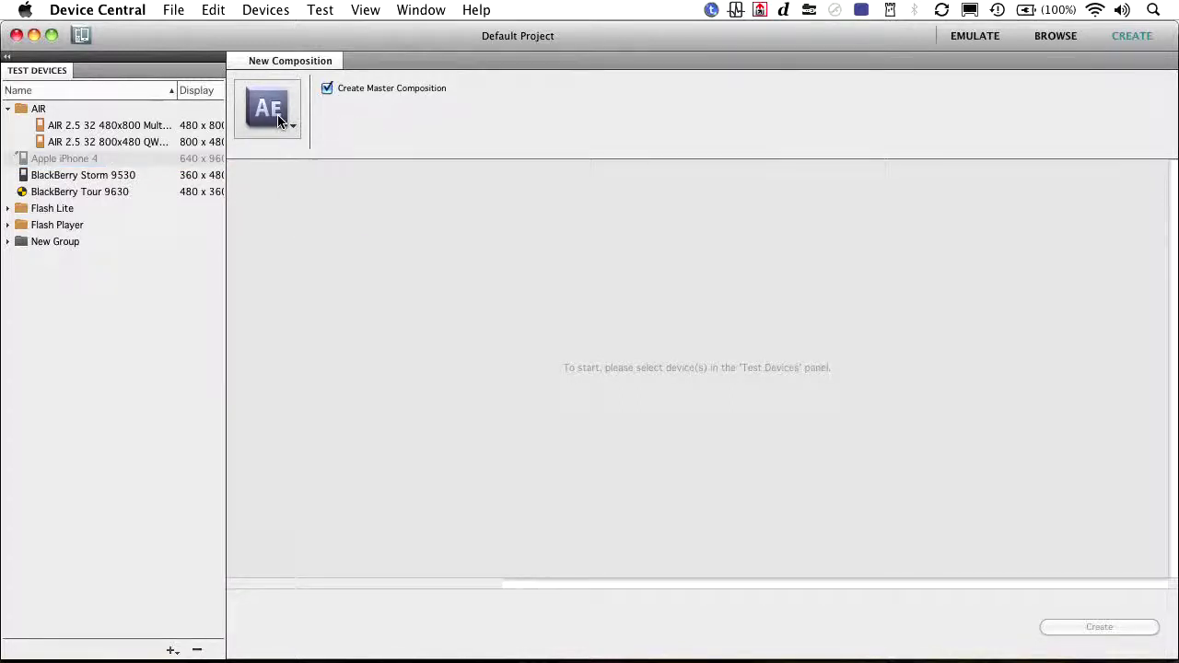
{"action": "left_click", "coordinate": [23, 162]}
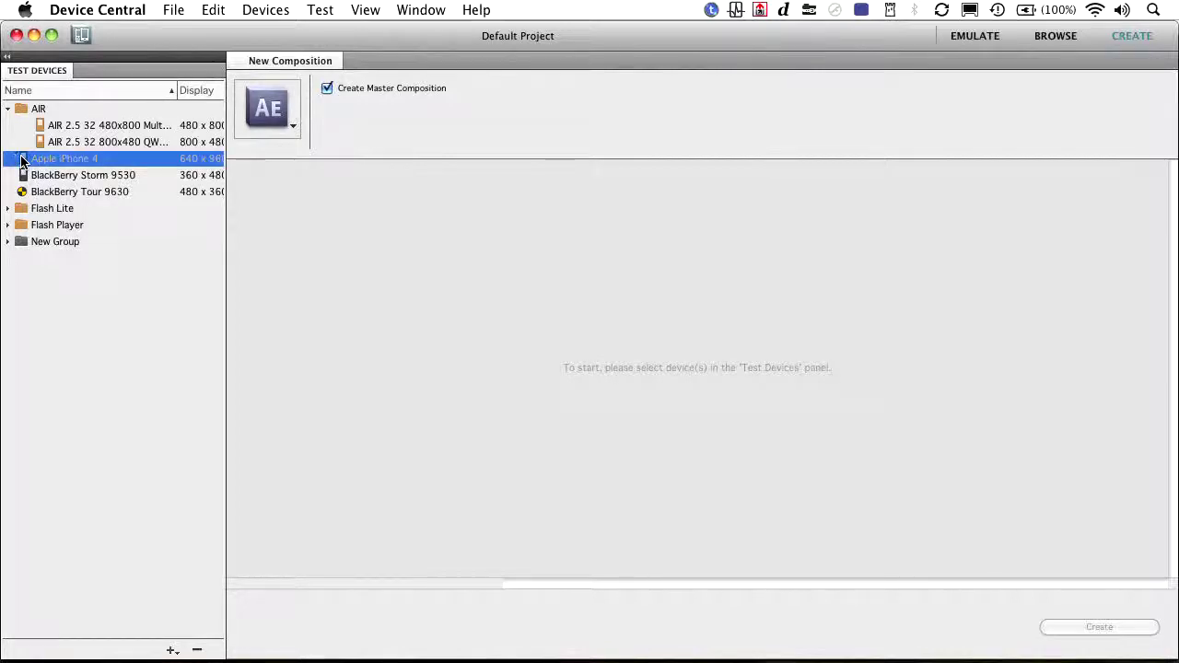
{"action": "double_click", "coordinate": [23, 161]}
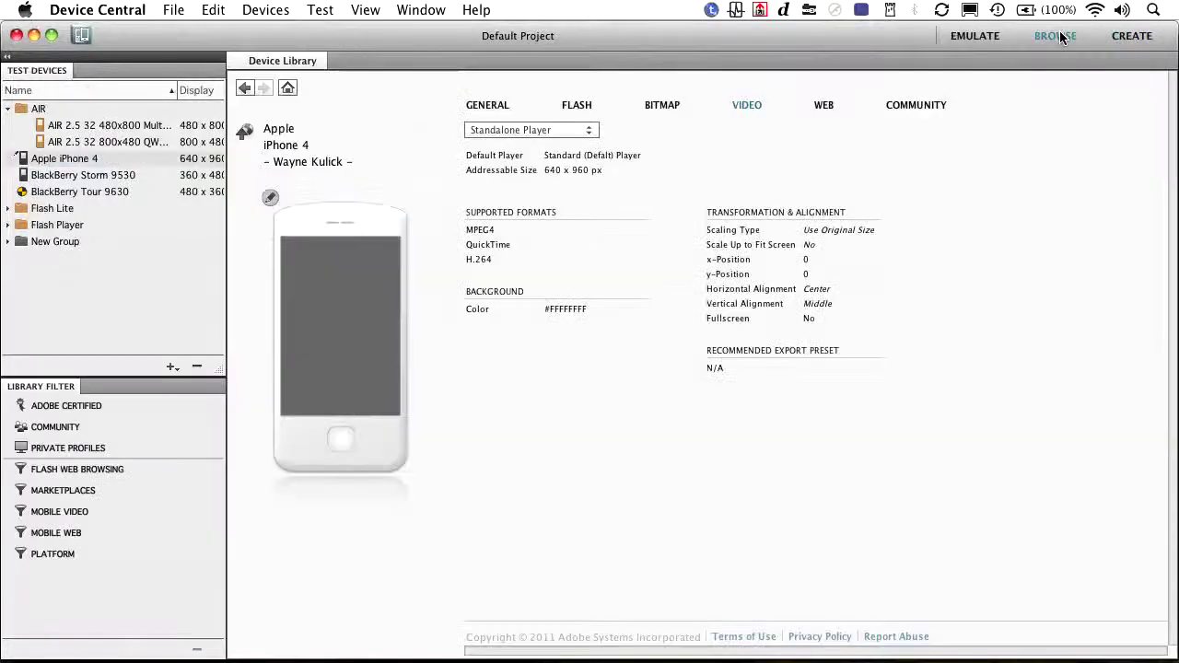
Step: Sort the full 703-device library by Creator and drag HTC Droid Incredible into Test Devices
{"action": "left_click", "coordinate": [287, 89]}
{"action": "scroll", "coordinate": [388, 247], "scroll_direction": "down", "scroll_amount": 3}
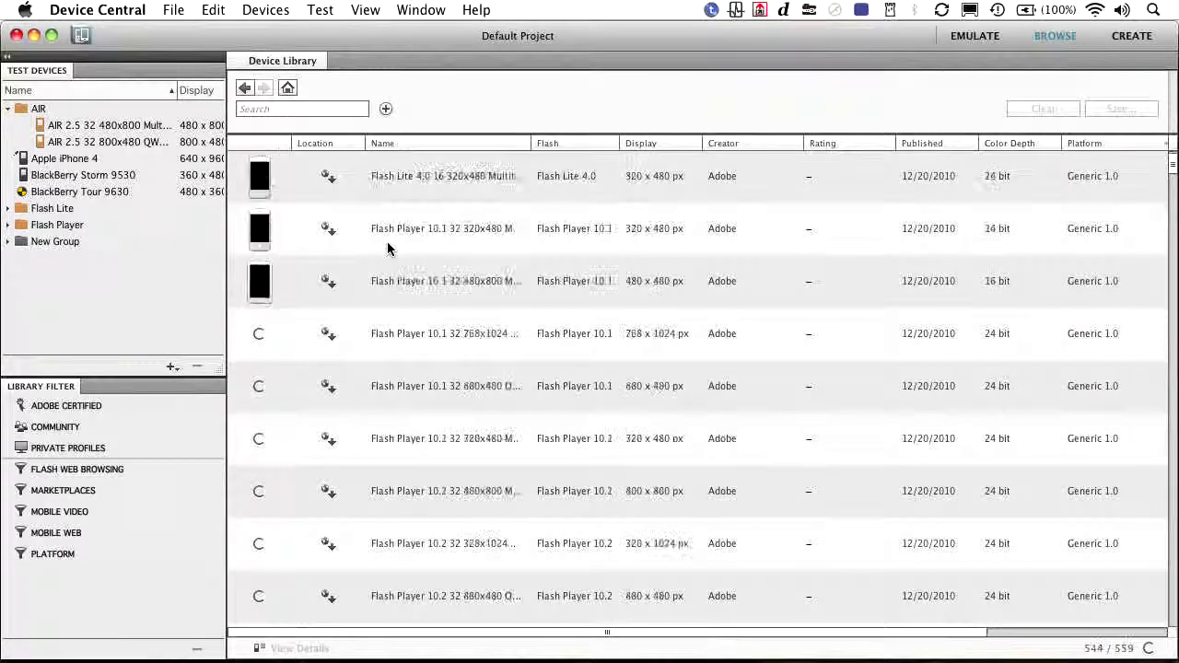
{"action": "left_click", "coordinate": [738, 143]}
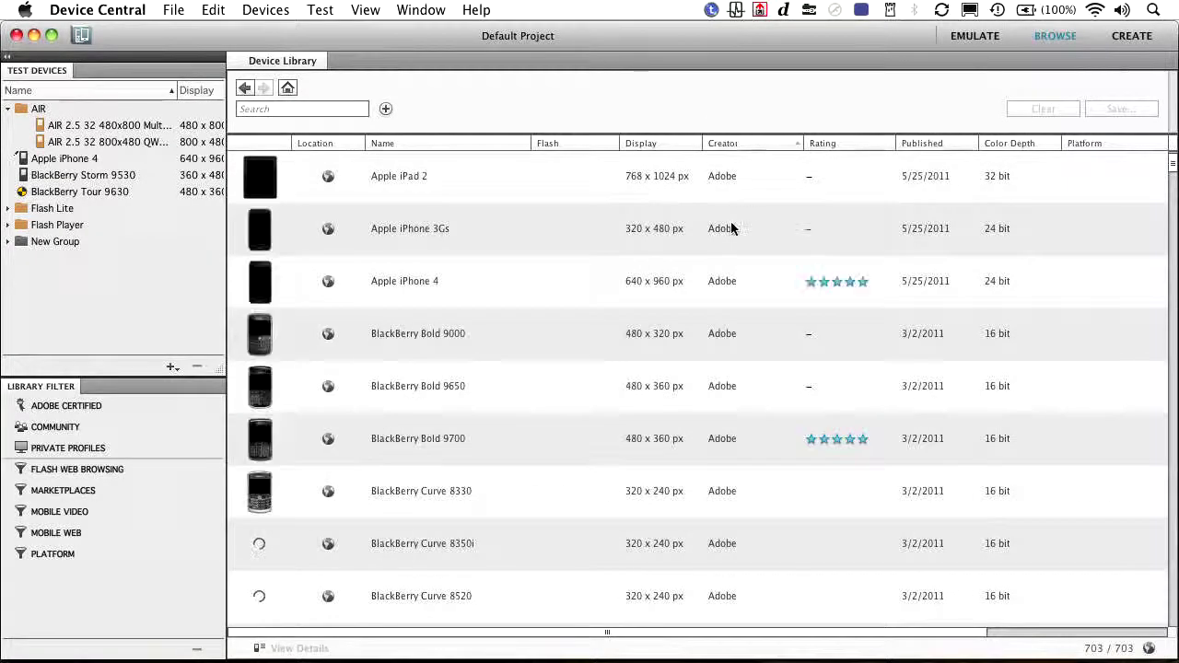
{"action": "scroll", "coordinate": [731, 226], "scroll_direction": "down", "scroll_amount": 5}
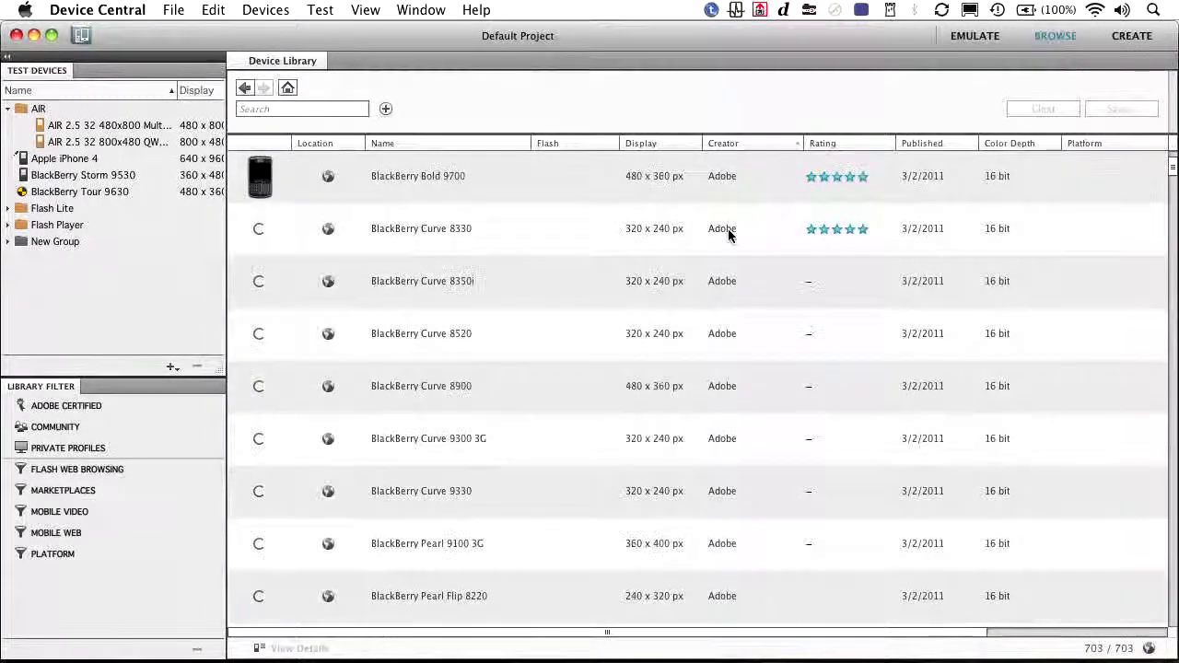
{"action": "scroll", "coordinate": [727, 235], "scroll_direction": "down", "scroll_amount": 10}
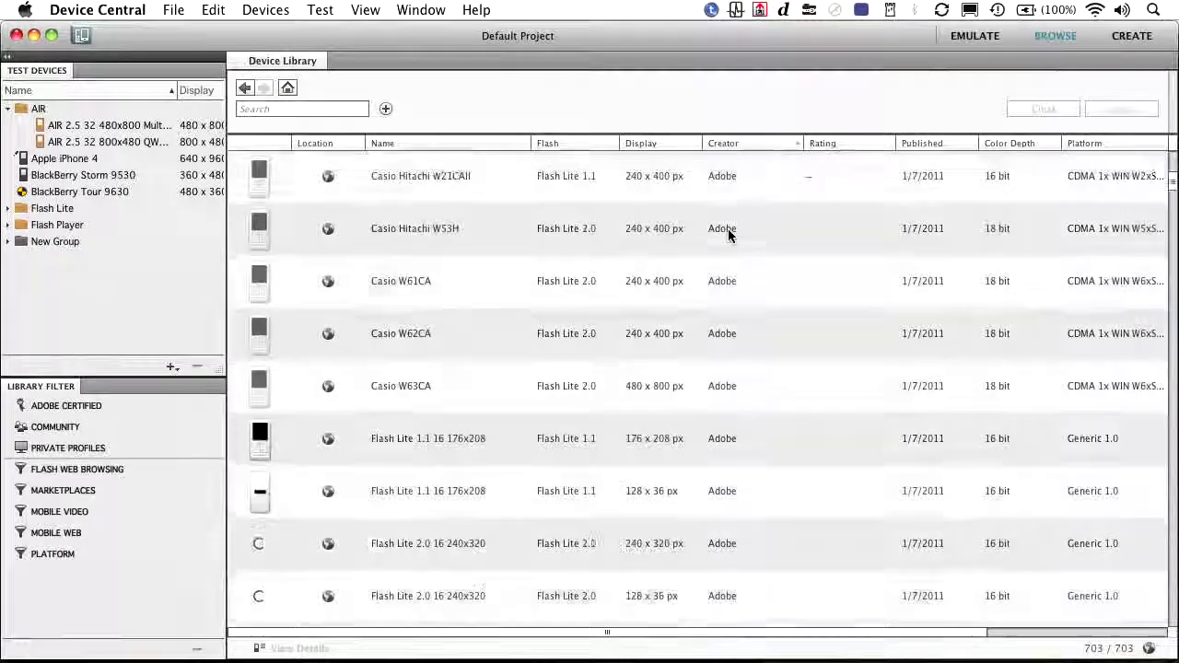
{"action": "scroll", "coordinate": [727, 235], "scroll_direction": "down", "scroll_amount": 15}
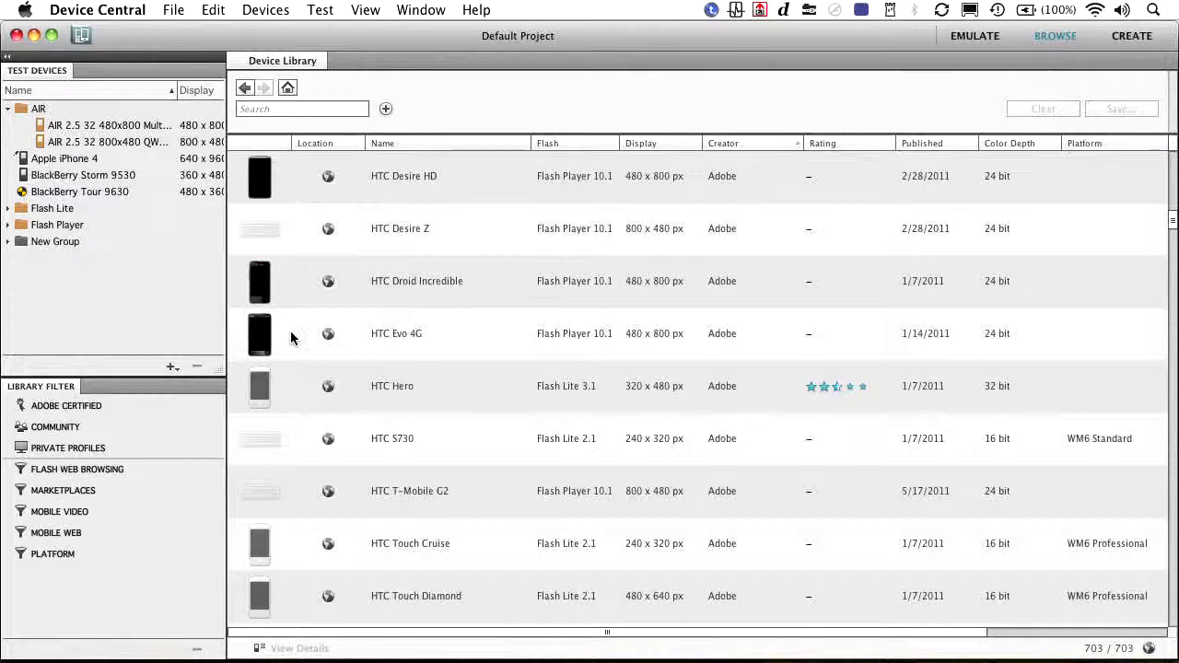
{"action": "left_click_drag", "start_coordinate": [258, 308], "coordinate": [123, 319]}
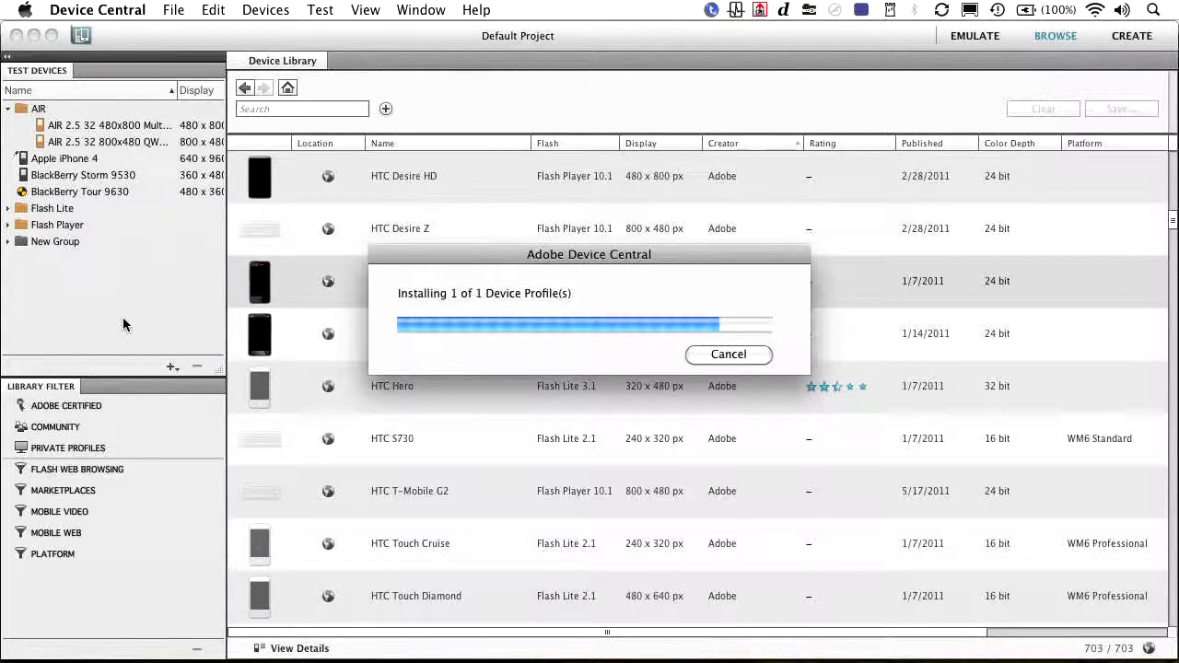
Step: With HTC Droid Incredible selected, send its device comp and a Device Master comp to After Effects
{"action": "left_click", "coordinate": [28, 242]}
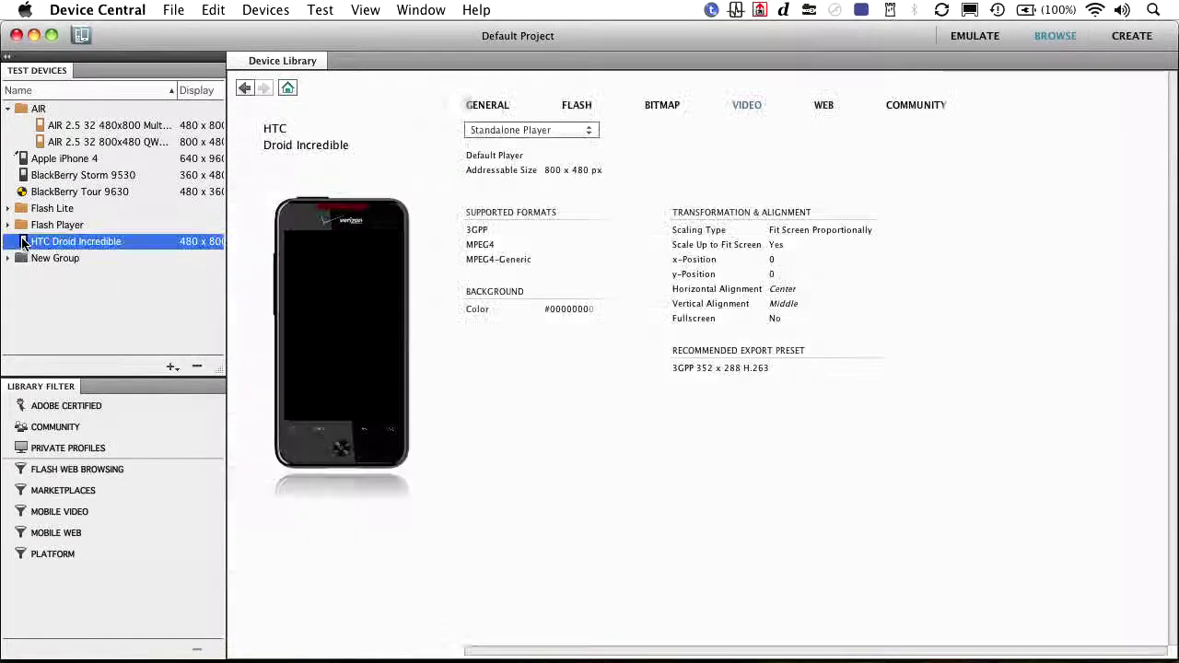
{"action": "left_click", "coordinate": [1132, 37]}
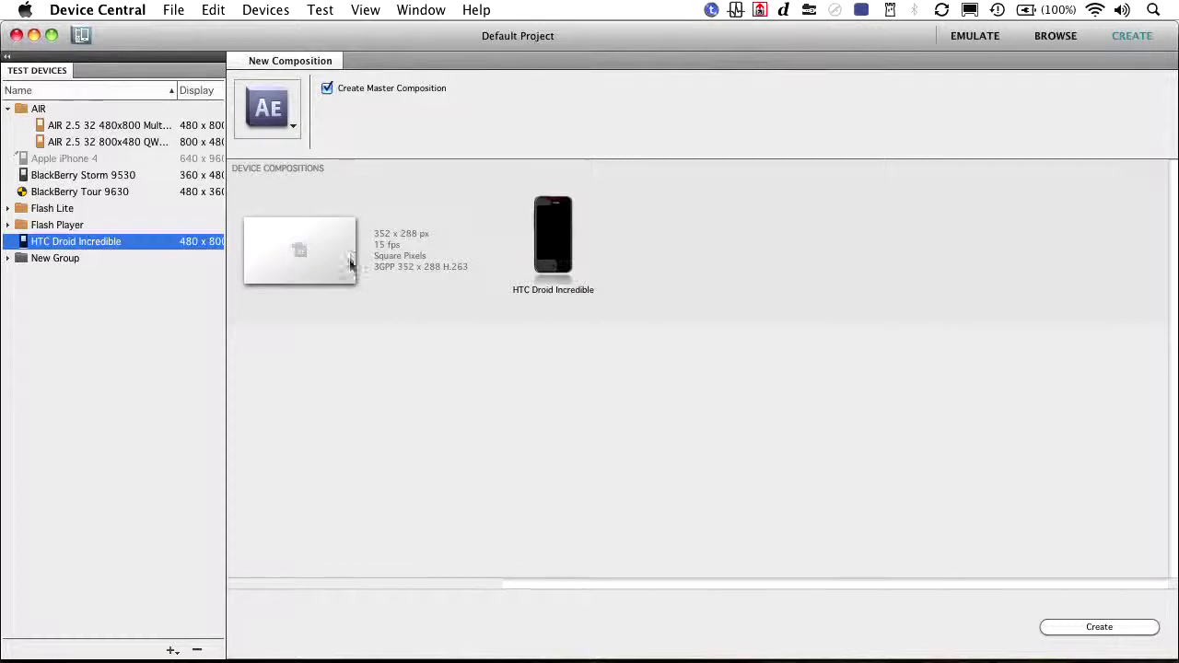
{"action": "left_click", "coordinate": [1119, 626]}
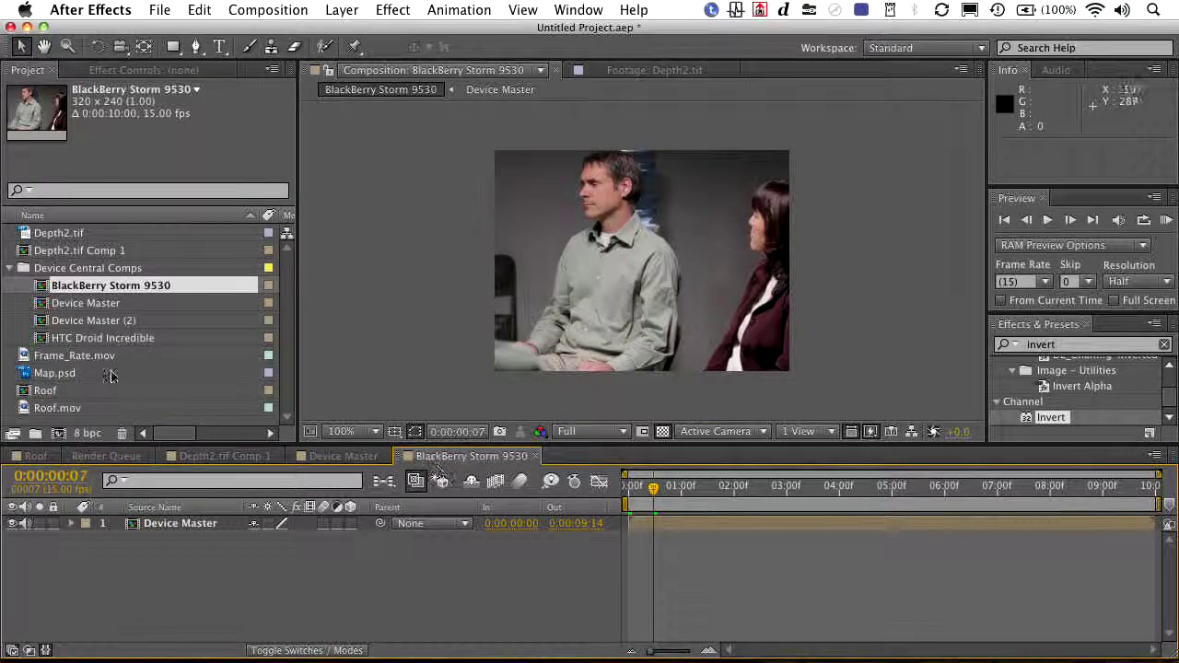
Step: Open Device Master (2) and place Frame_Rate.mov in it instead of Roof.mov
{"action": "double_click", "coordinate": [40, 320]}
{"action": "left_click_drag", "start_coordinate": [40, 408], "coordinate": [80, 556]}
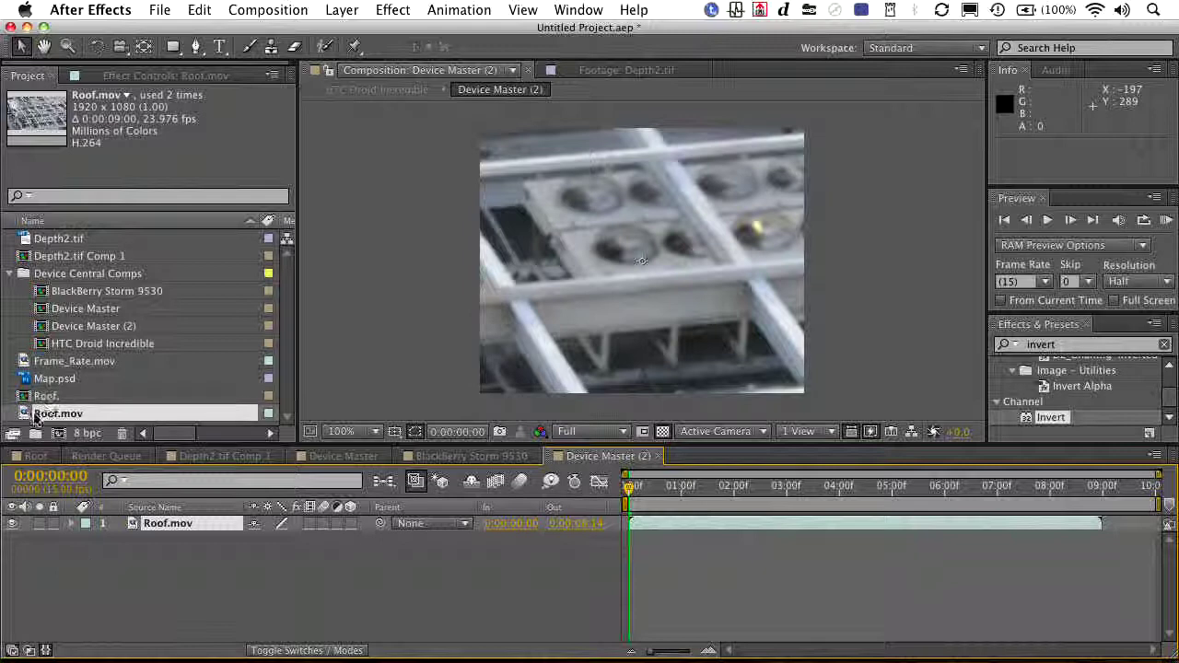
{"action": "key", "text": "super+z"}
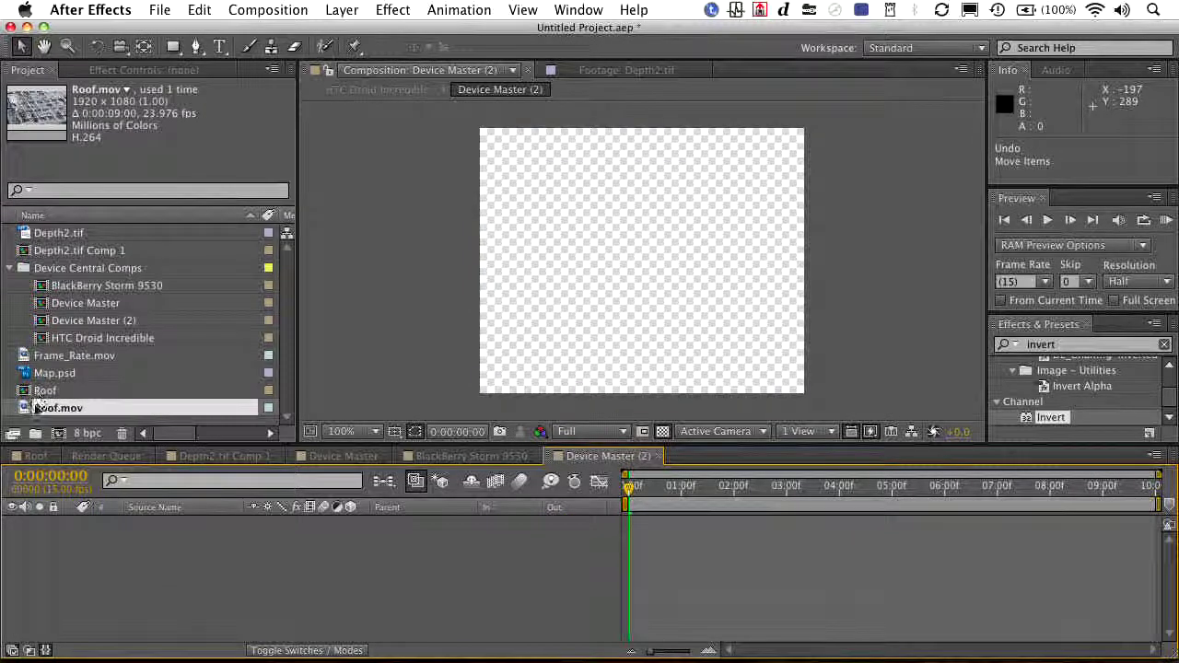
{"action": "left_click", "coordinate": [25, 359]}
{"action": "left_click_drag", "start_coordinate": [25, 359], "coordinate": [51, 549]}
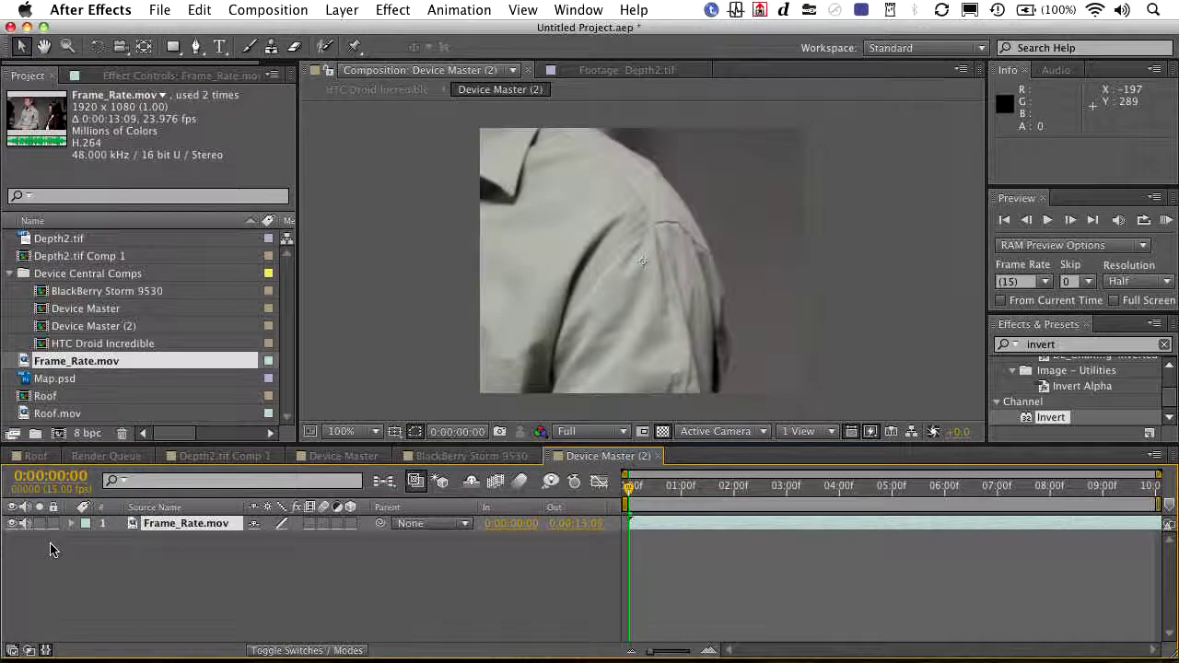
Step: Scale the Frame_Rate.mov layer down to 28% and view it in the HTC Droid Incredible comp
{"action": "key", "text": "s"}
{"action": "left_click_drag", "start_coordinate": [292, 547], "coordinate": [221, 549]}
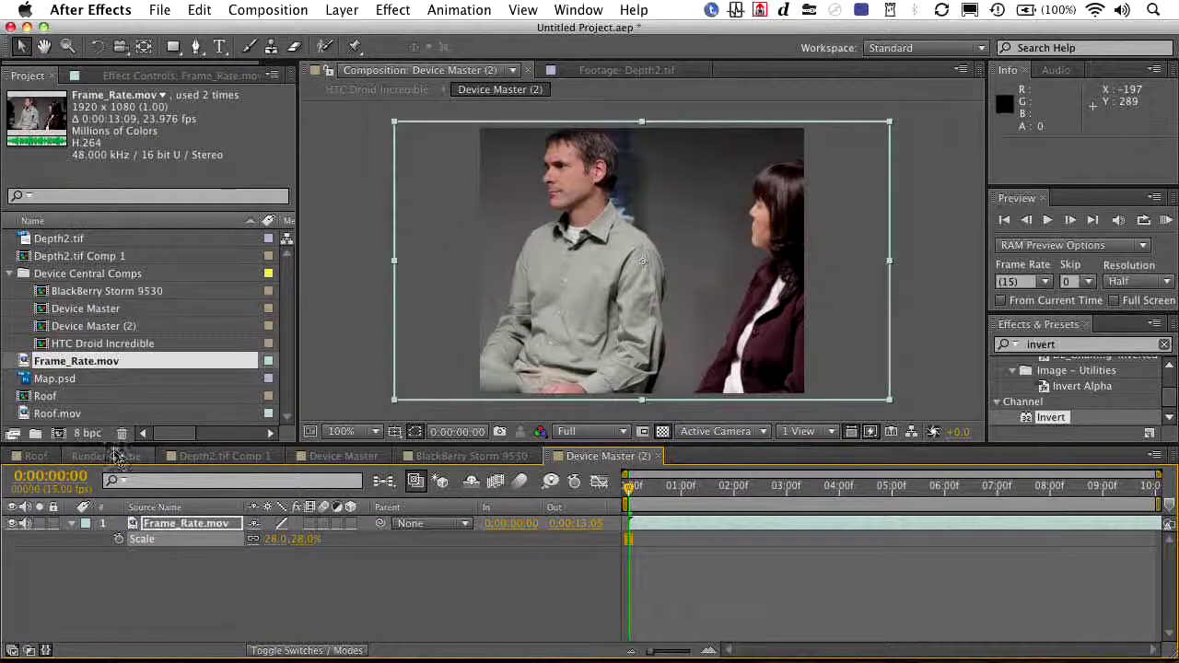
{"action": "double_click", "coordinate": [40, 345]}
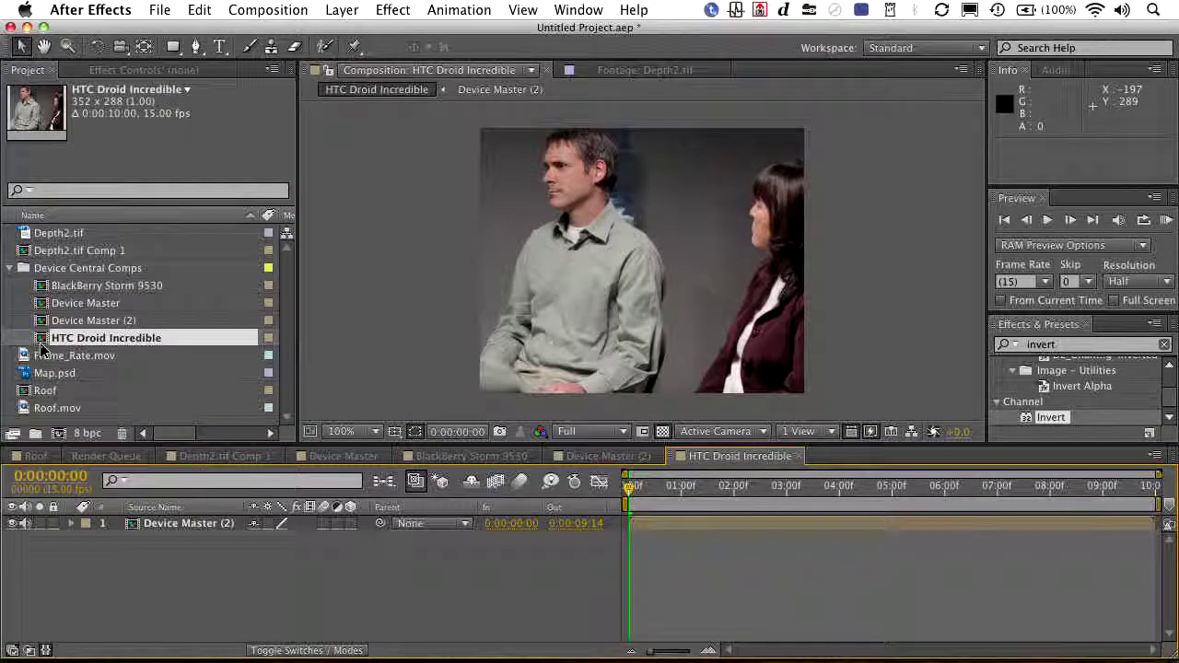
{"action": "left_click", "coordinate": [220, 534]}
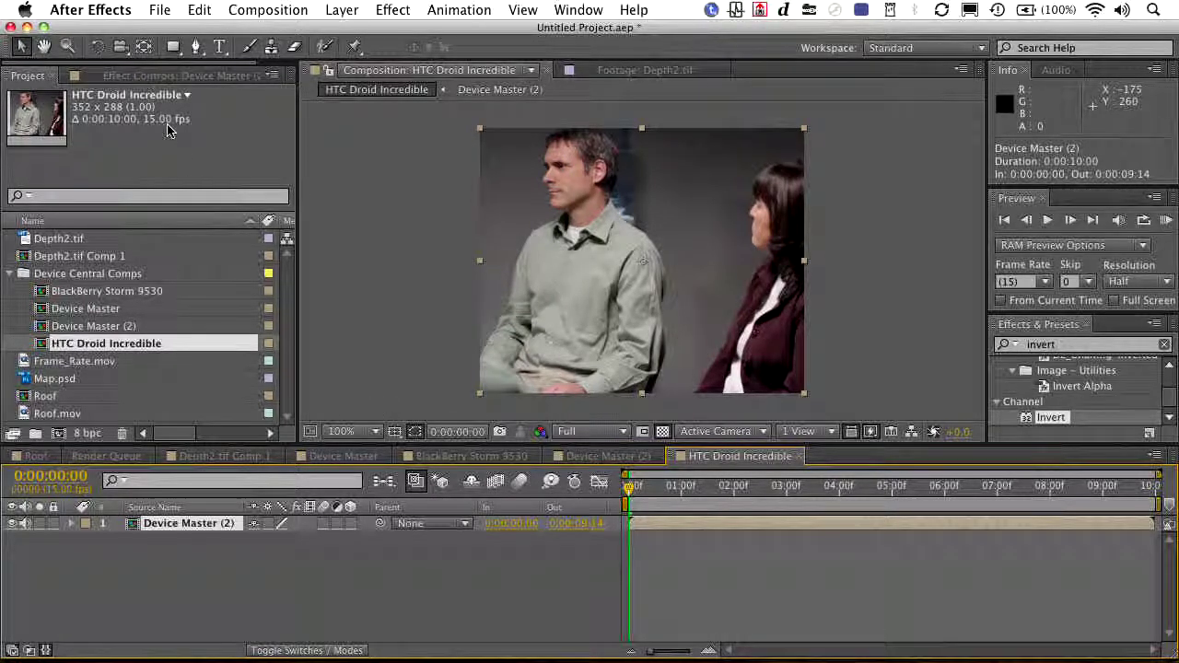
Step: Add the HTC Droid Incredible comp to the Render Queue, maximize the panel, and expand Render Settings
{"action": "key", "text": "super+m"}
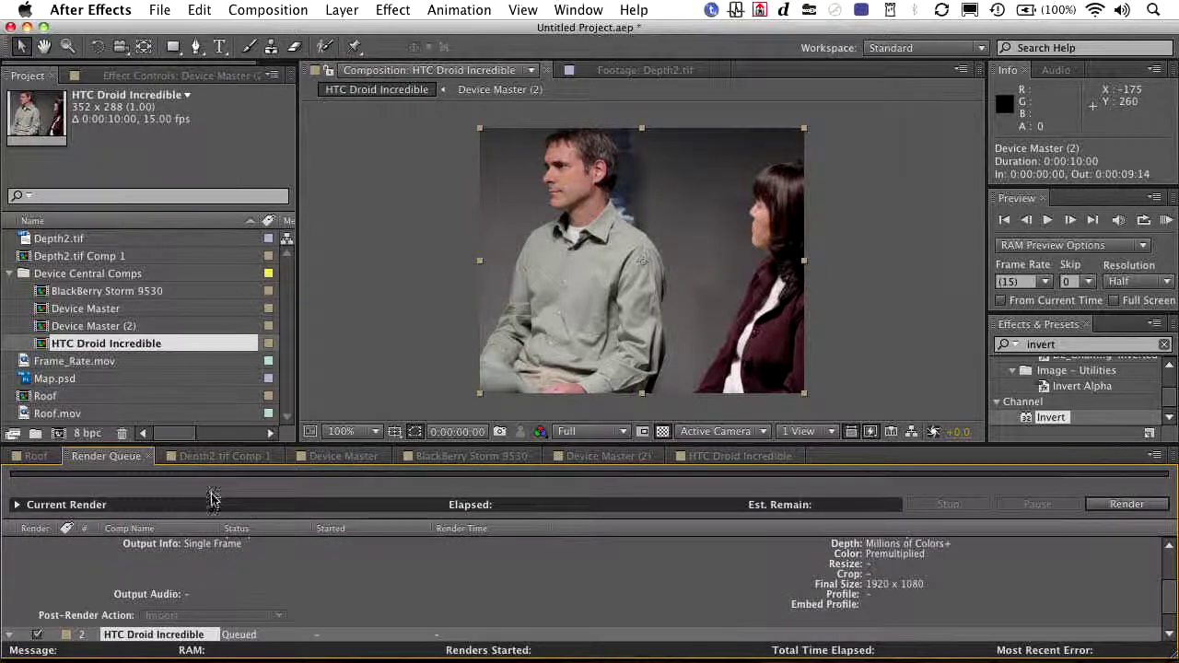
{"action": "key", "text": "grave"}
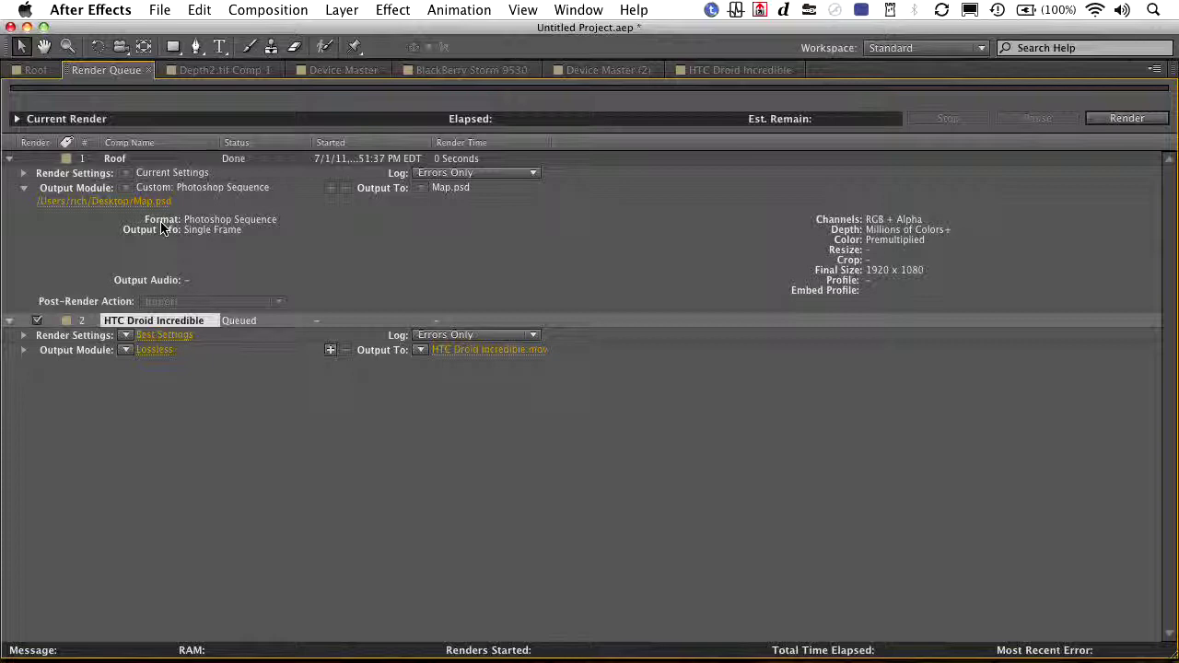
{"action": "left_click", "coordinate": [23, 336]}
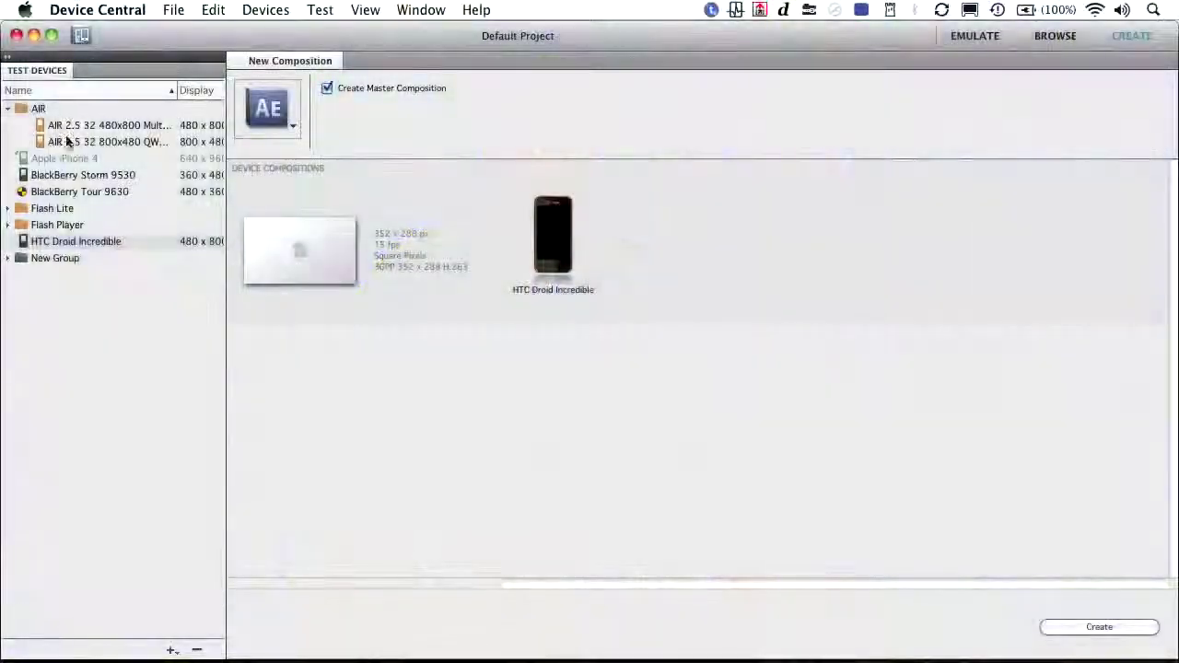
Step: With HTC Droid Incredible selected, make Device Central's Create view target a new Photoshop document
{"action": "left_click", "coordinate": [26, 241]}
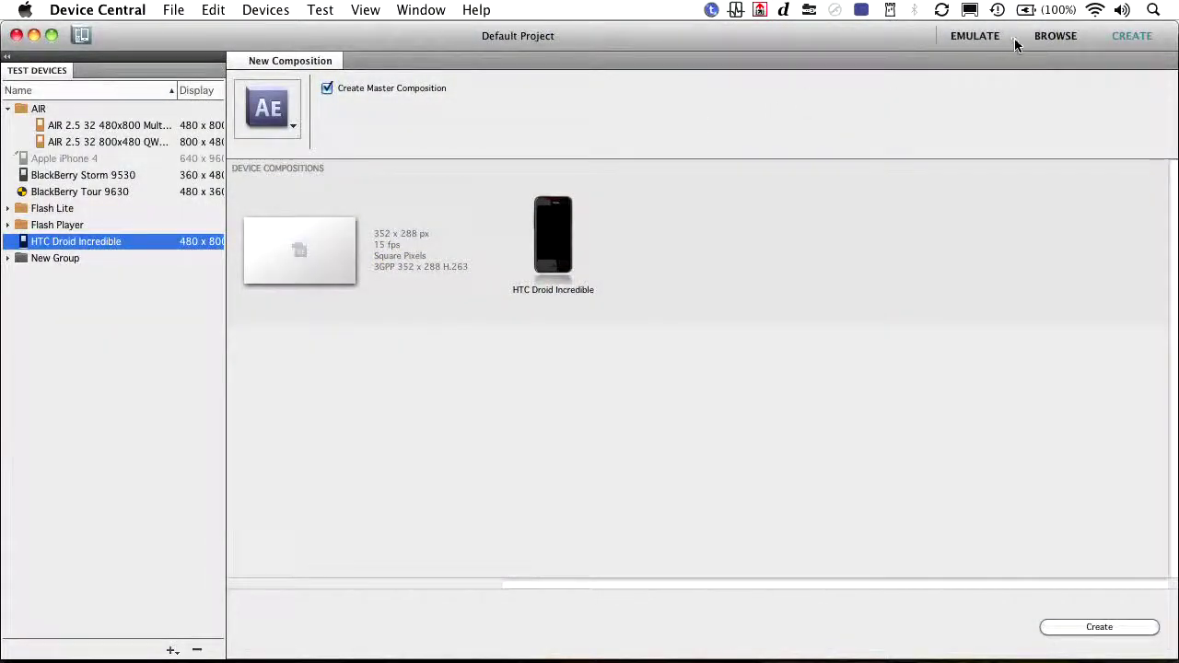
{"action": "left_click", "coordinate": [975, 35]}
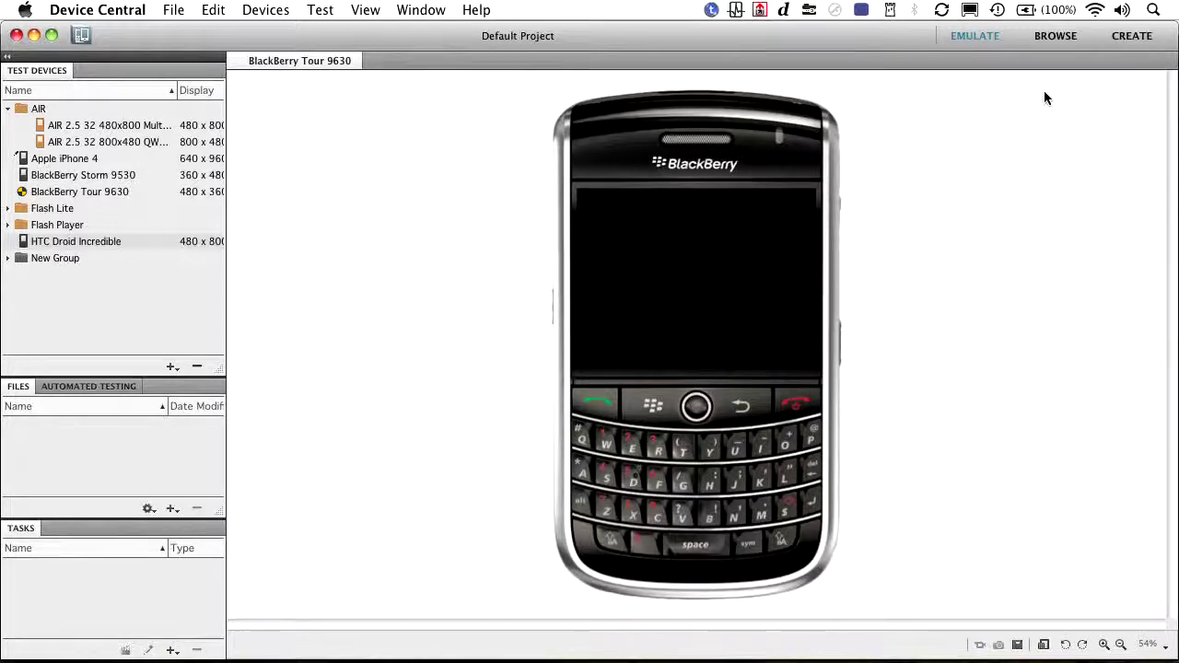
{"action": "left_click", "coordinate": [1131, 39]}
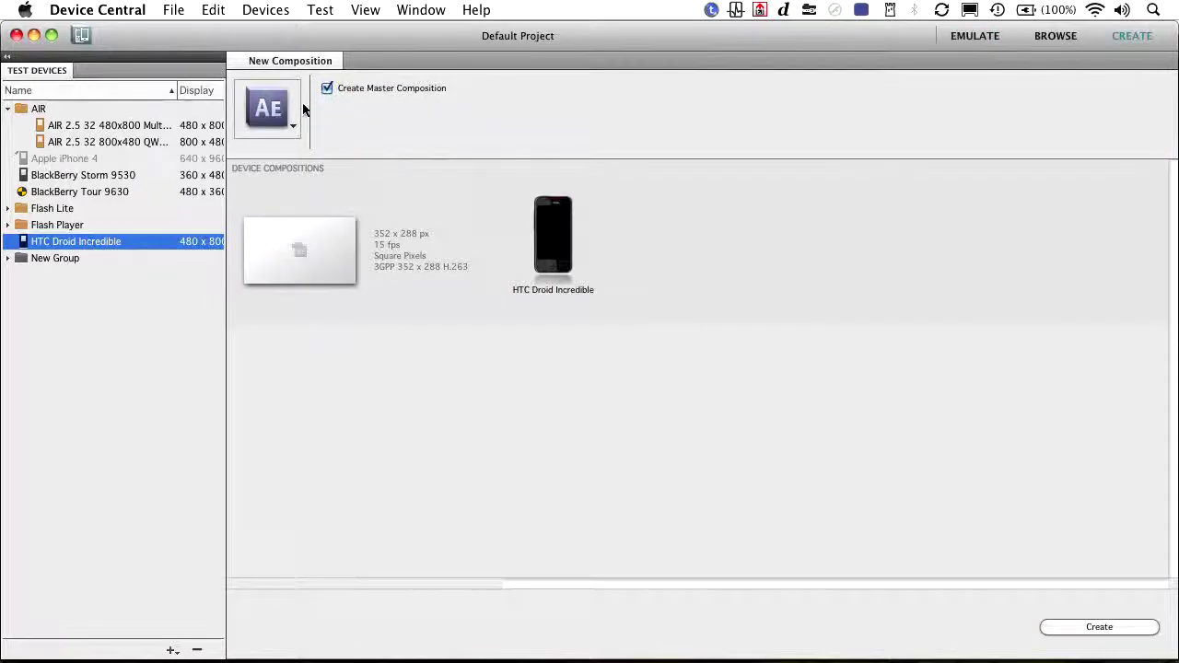
{"action": "left_click", "coordinate": [291, 121]}
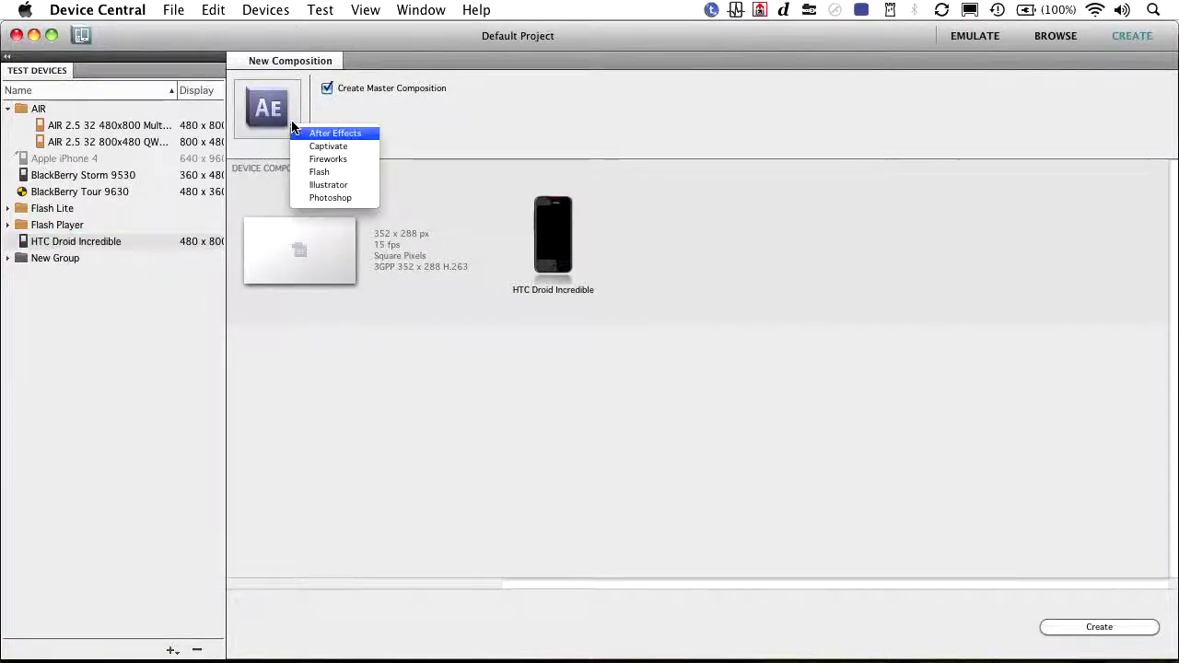
{"action": "left_click", "coordinate": [313, 198]}
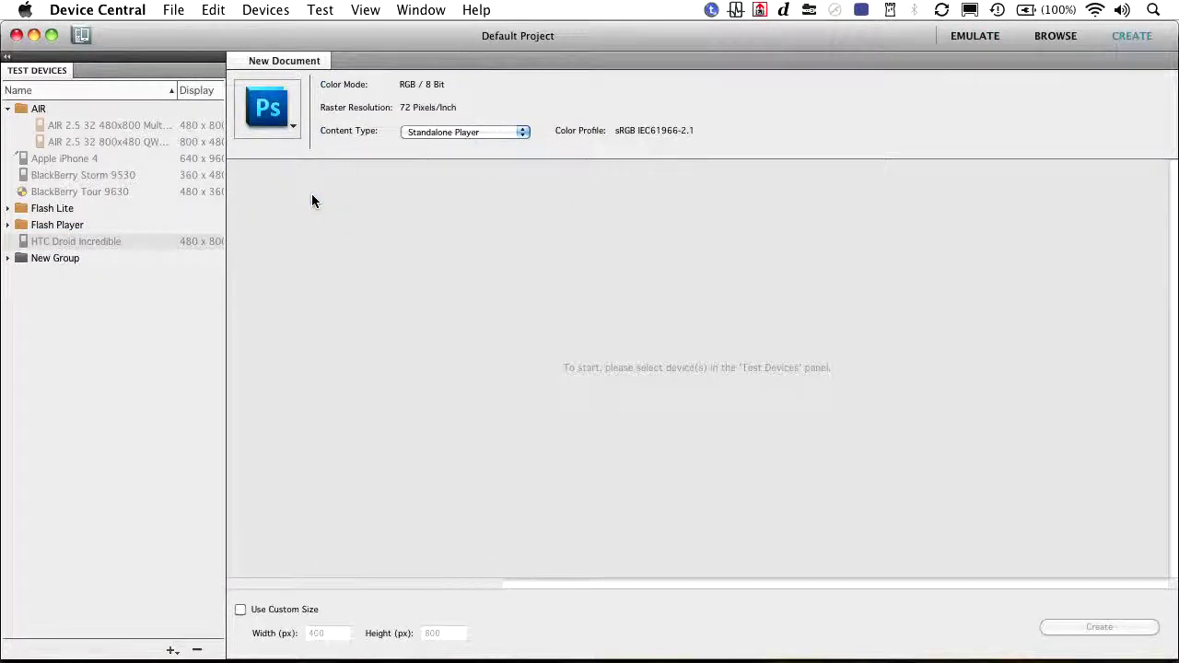